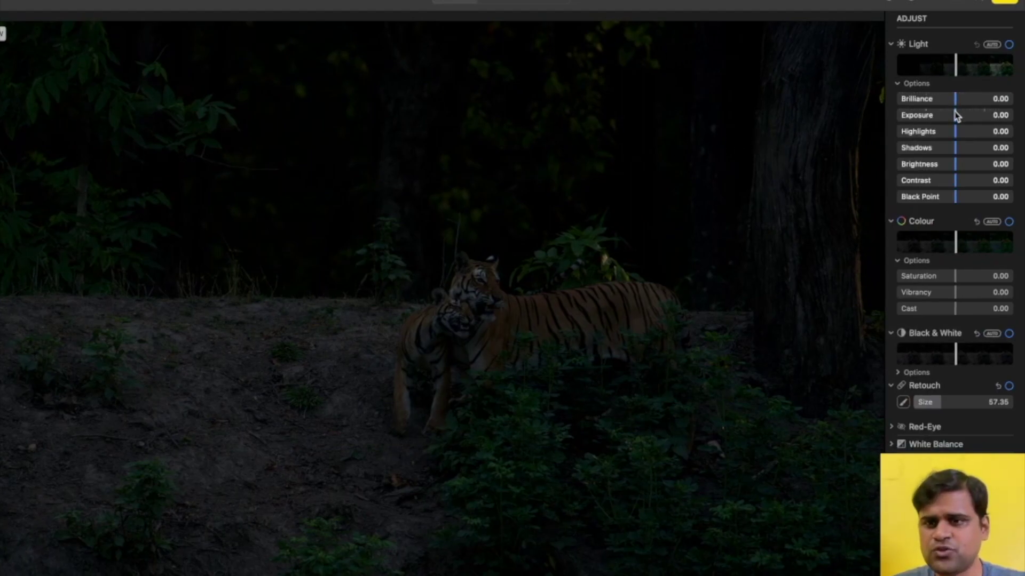
# Brighten the tiger photo by raising the overall Light adjustment, which sets Brilliance to 0.24, and set Exposure to 0.53.
pyautogui.moveTo(956, 69); pyautogui.dragTo(967, 69)
pyautogui.moveTo(955, 119); pyautogui.dragTo(985, 119)
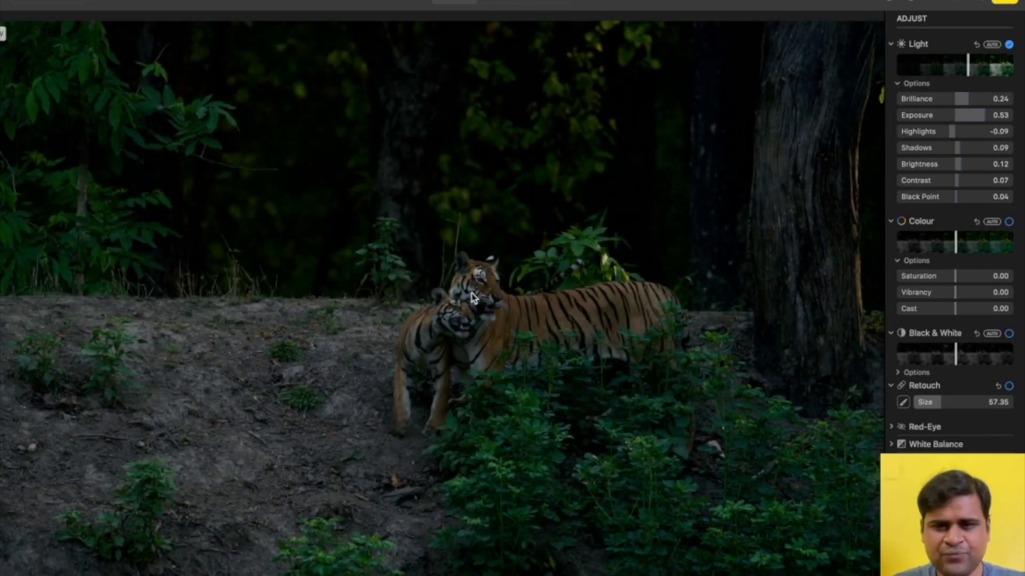
pyautogui.scroll(3, 473, 299)
pyautogui.scroll(3, 473, 298)
pyautogui.scroll(-3, 591, 235)
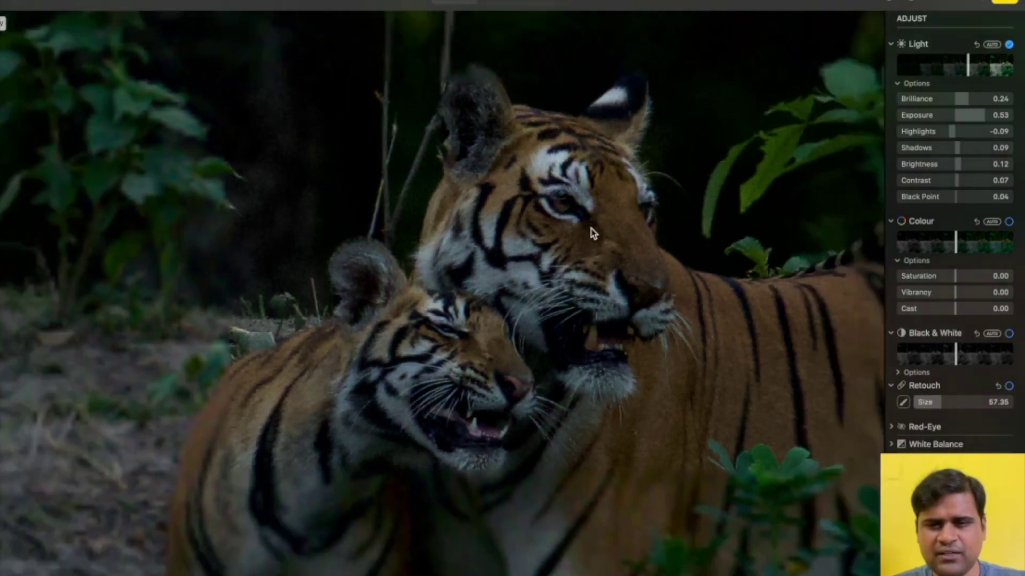
pyautogui.scroll(4, 448, 340)
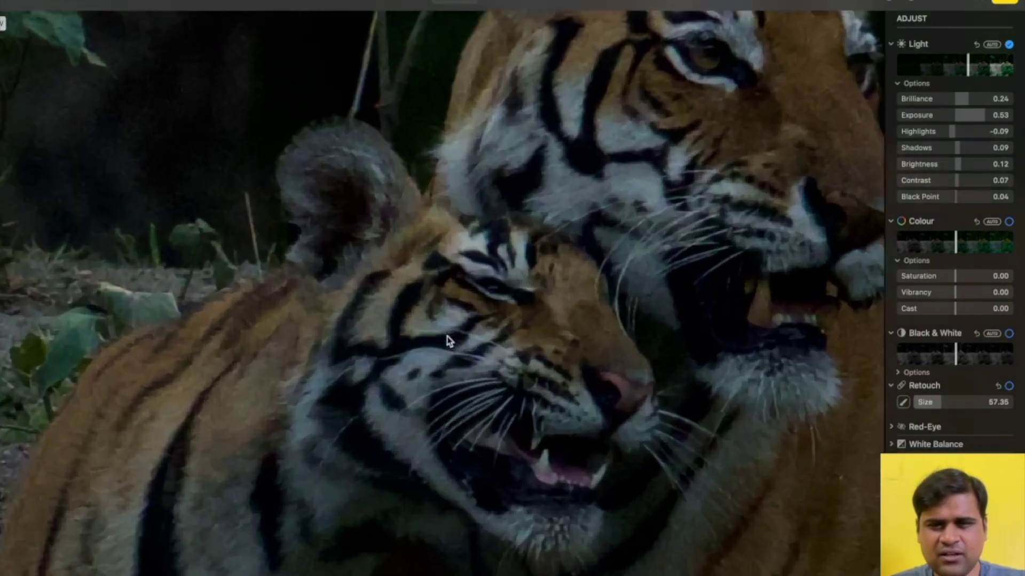
pyautogui.scroll(-5, 526, 331)
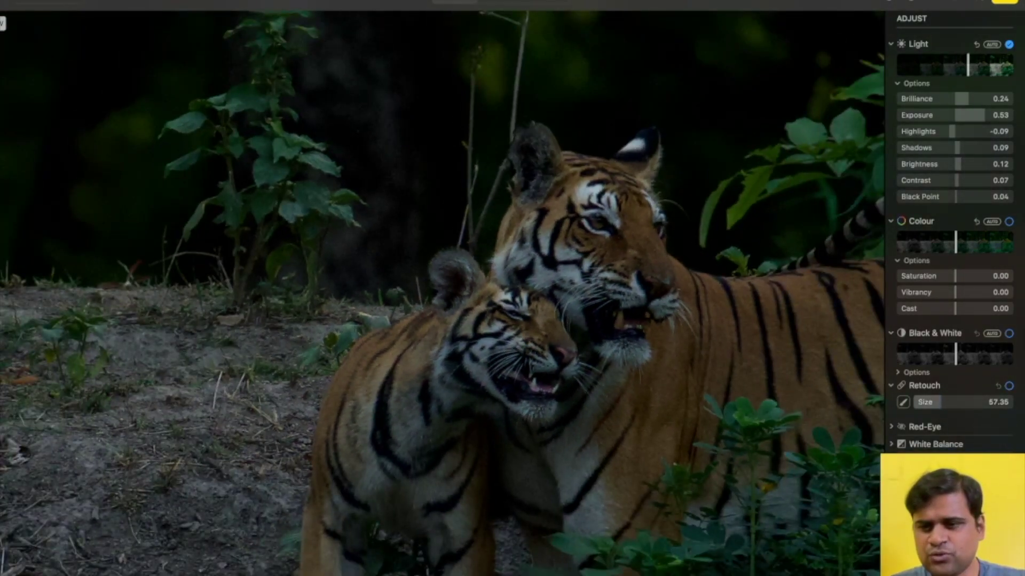
# Set the Definition amount to 0.54 while viewing the tigers' faces up close.
pyautogui.scroll(-1, 956, 241)
pyautogui.scroll(-5, 956, 240)
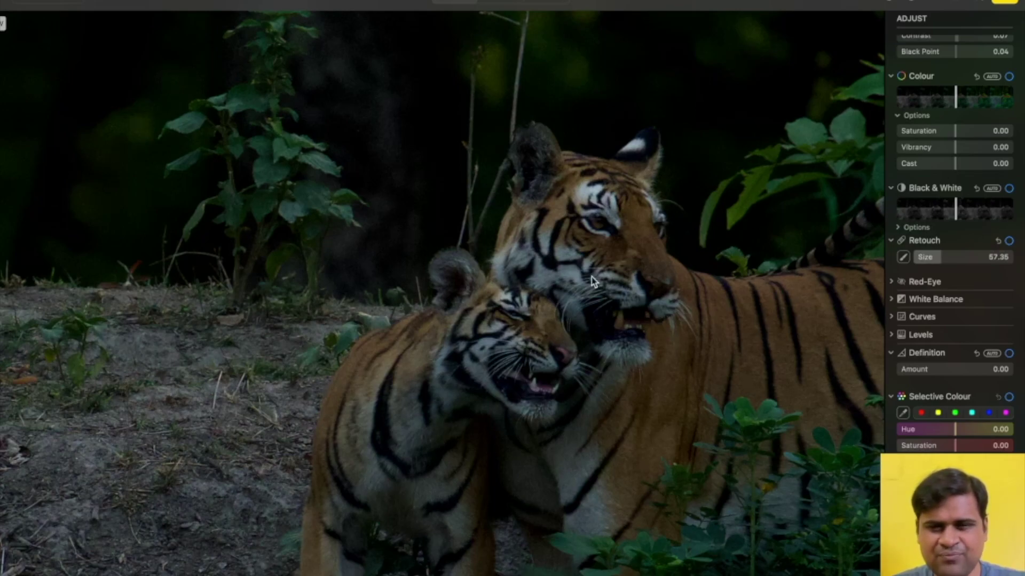
pyautogui.scroll(5, 594, 282)
pyautogui.scroll(-5, 596, 278)
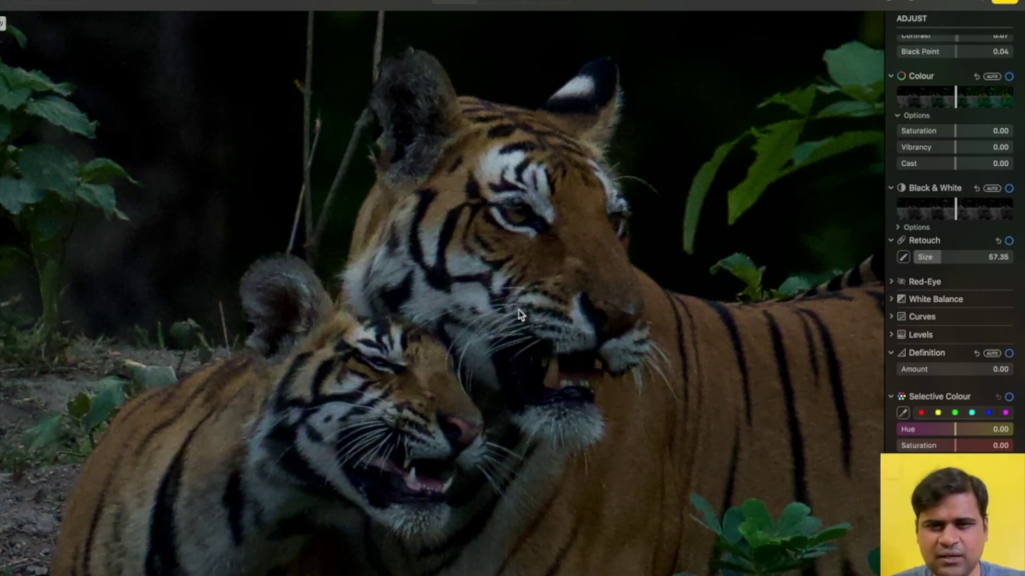
pyautogui.scroll(-3, 522, 314)
pyautogui.scroll(5, 558, 308)
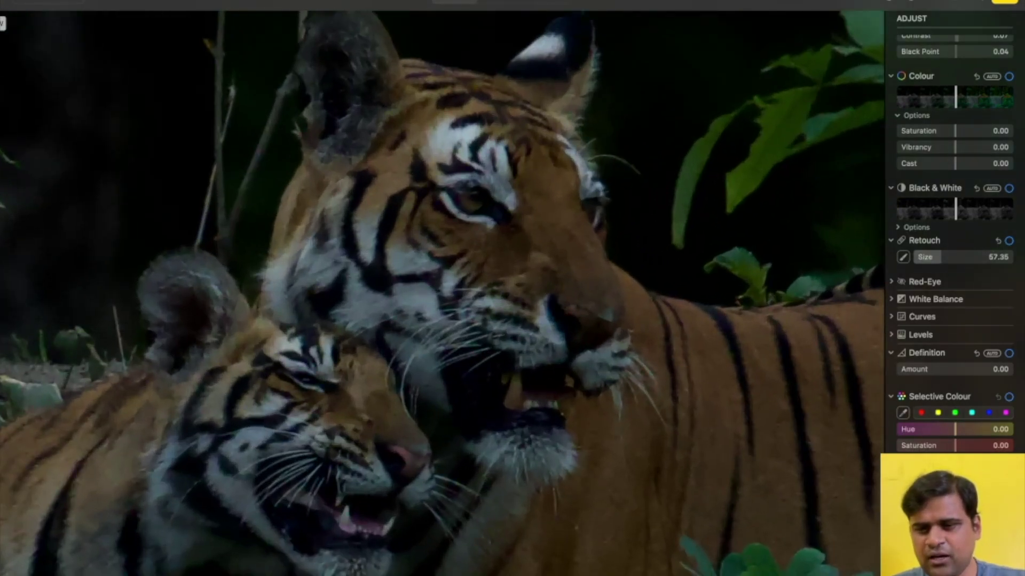
pyautogui.scroll(3, 448, 286)
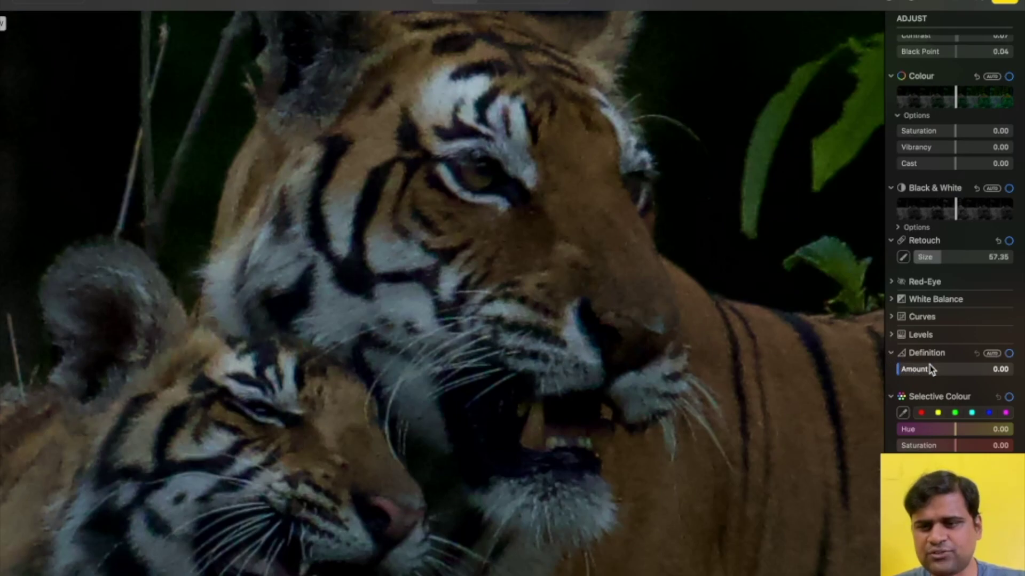
pyautogui.moveTo(902, 372); pyautogui.dragTo(961, 369)
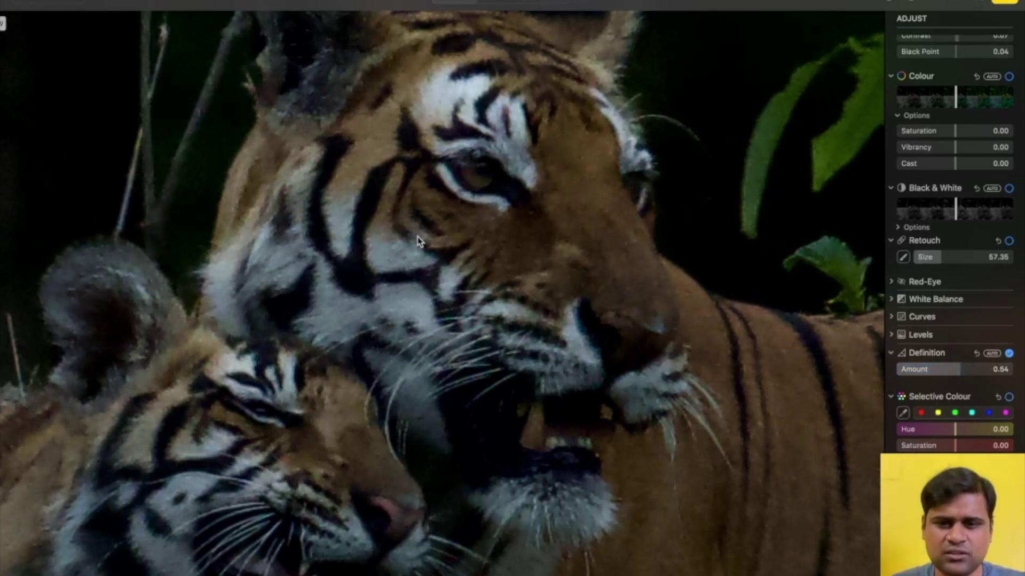
# Examine the facial fur, eyes and whiskers of both tigers for detail, both up close and in the full frame.
pyautogui.scroll(-5, 418, 241)
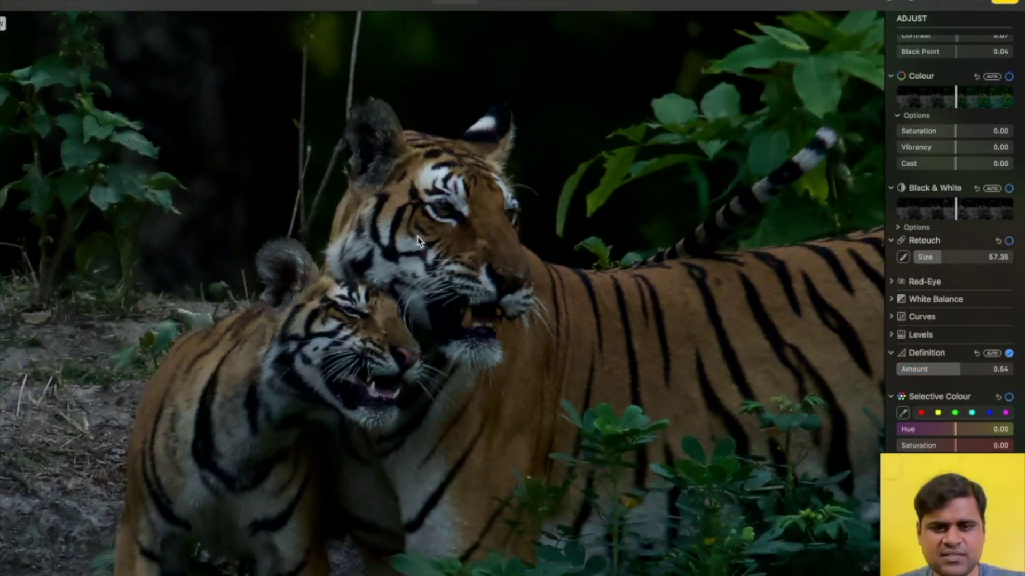
pyautogui.scroll(3, 418, 241)
pyautogui.scroll(-5, 418, 241)
pyautogui.scroll(3, 418, 241)
pyautogui.scroll(3, 417, 242)
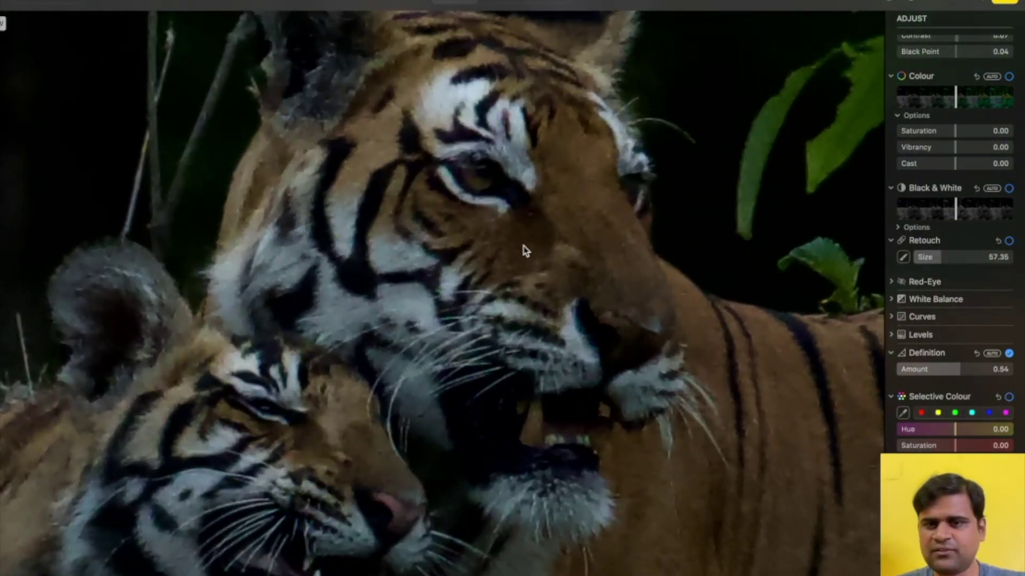
pyautogui.scroll(2, 525, 251)
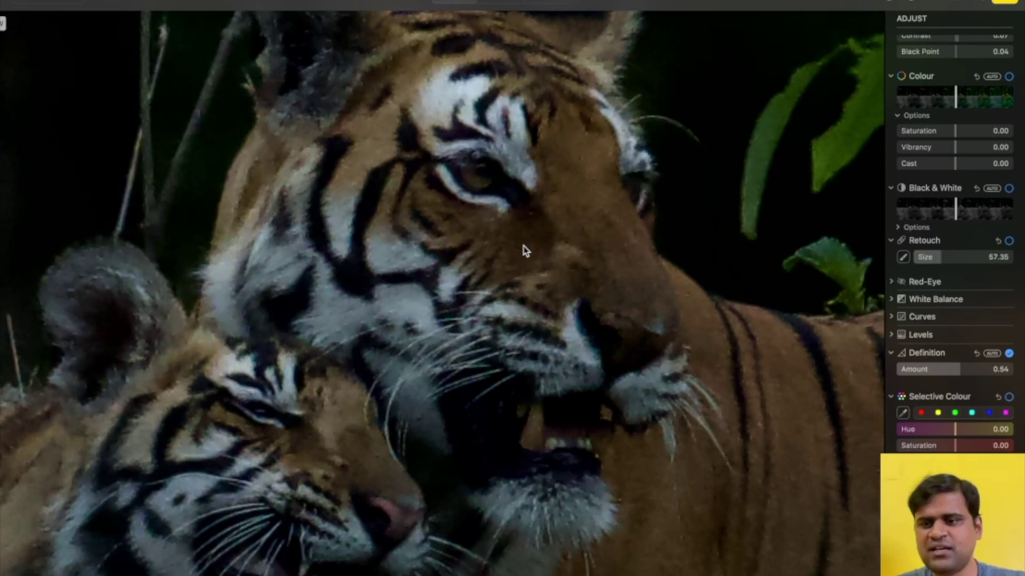
pyautogui.scroll(-2, 524, 251)
pyautogui.scroll(-2, 553, 319)
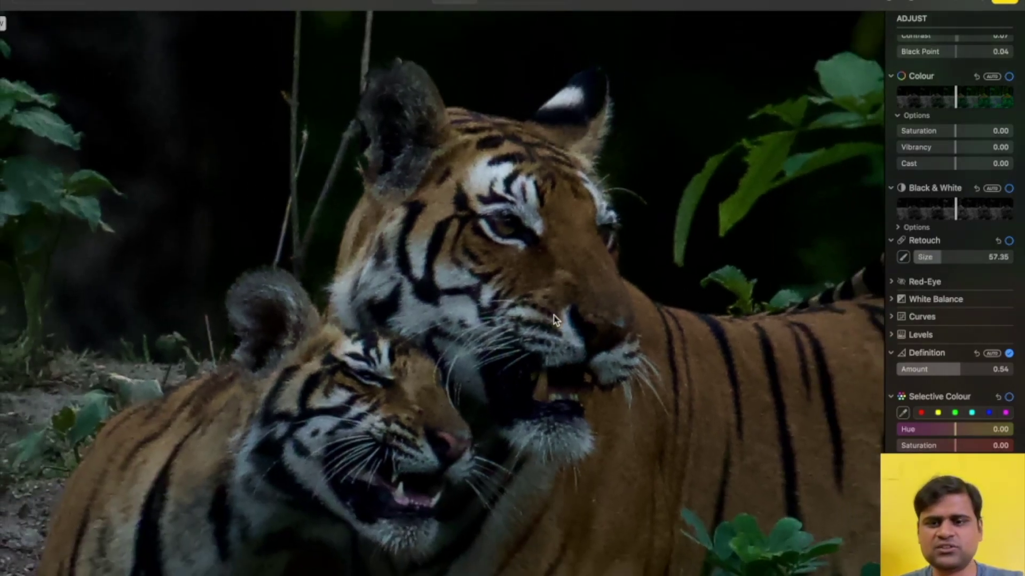
pyautogui.scroll(2, 578, 266)
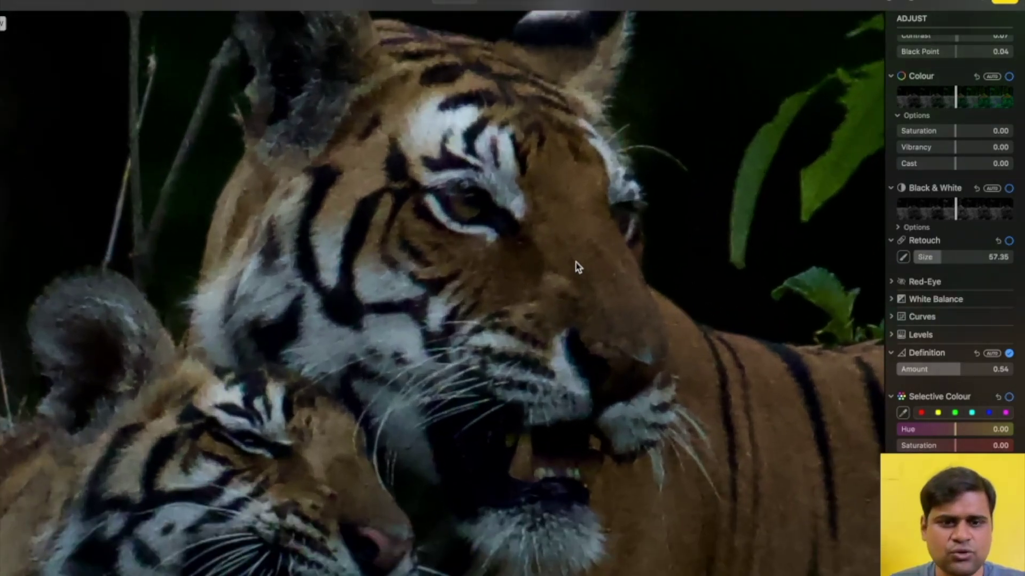
pyautogui.scroll(2, 553, 195)
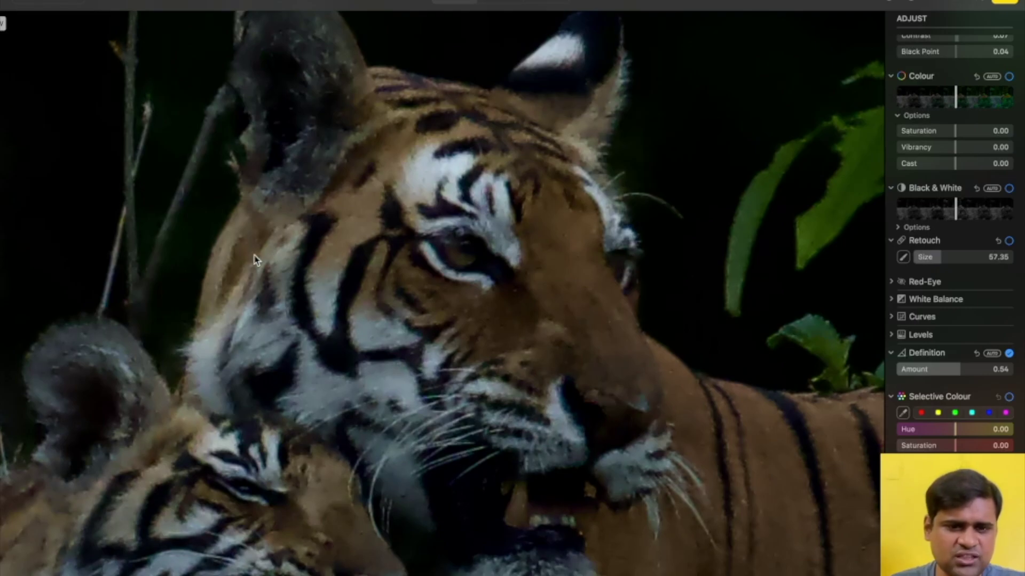
pyautogui.scroll(-3, 247, 274)
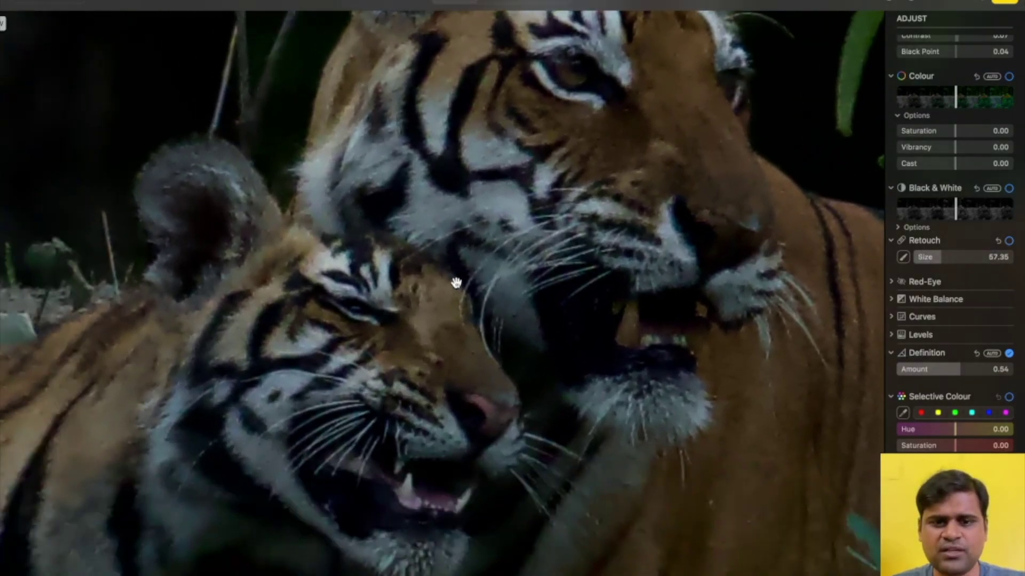
pyautogui.scroll(1, 541, 242)
pyautogui.scroll(-3, 541, 242)
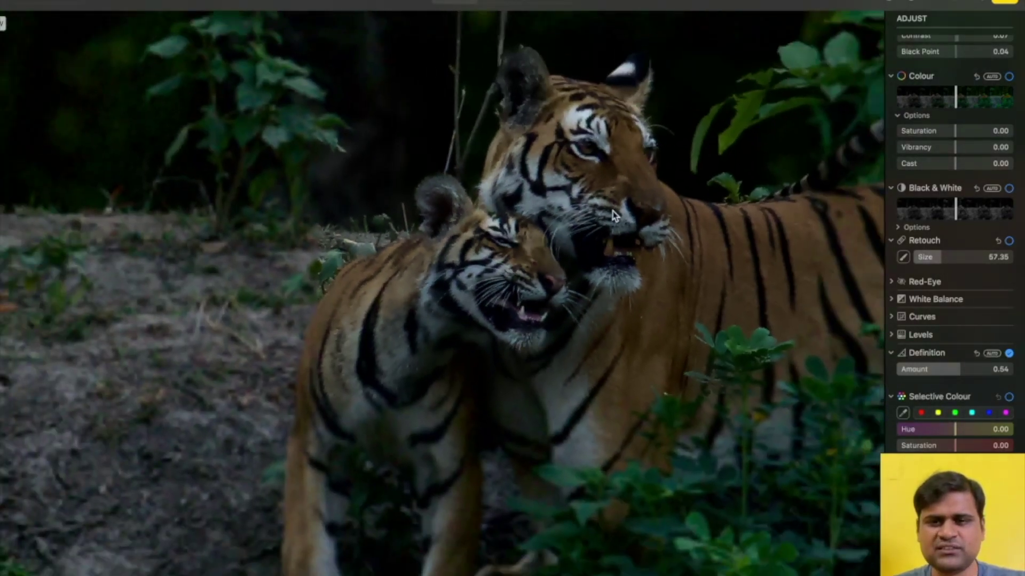
pyautogui.scroll(3, 613, 212)
pyautogui.scroll(-5, 613, 211)
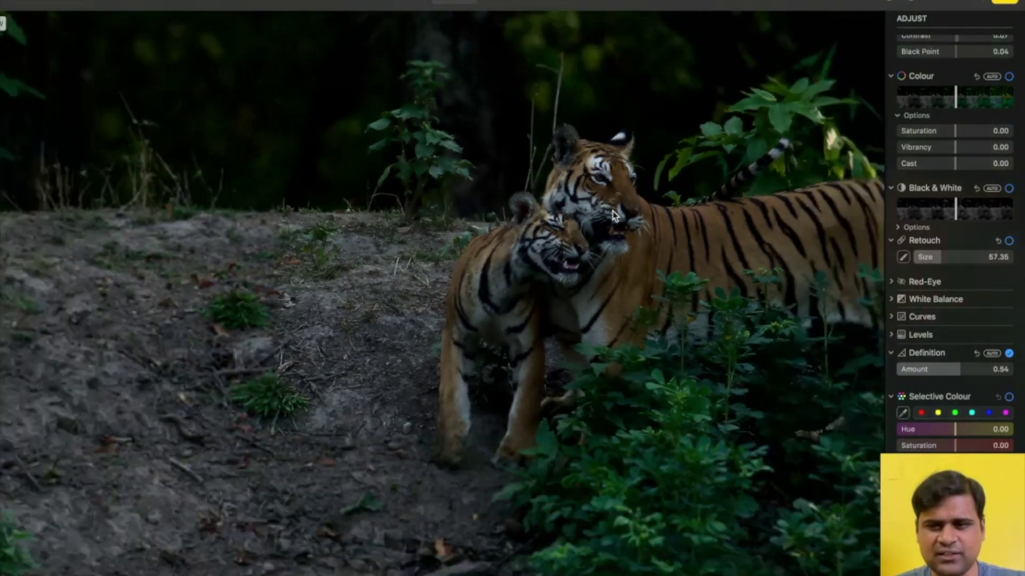
pyautogui.scroll(-2, 614, 216)
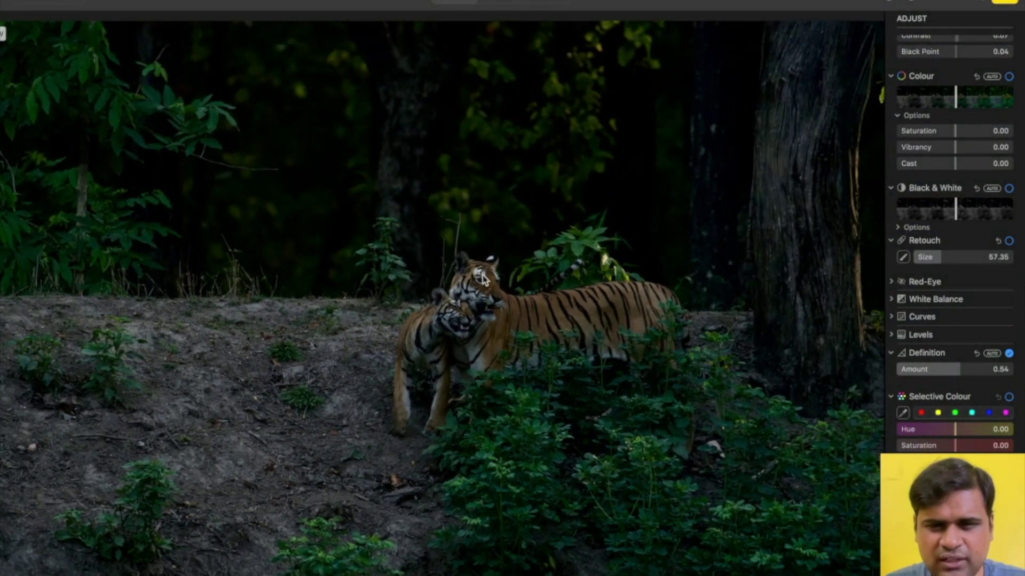
pyautogui.scroll(5, 473, 313)
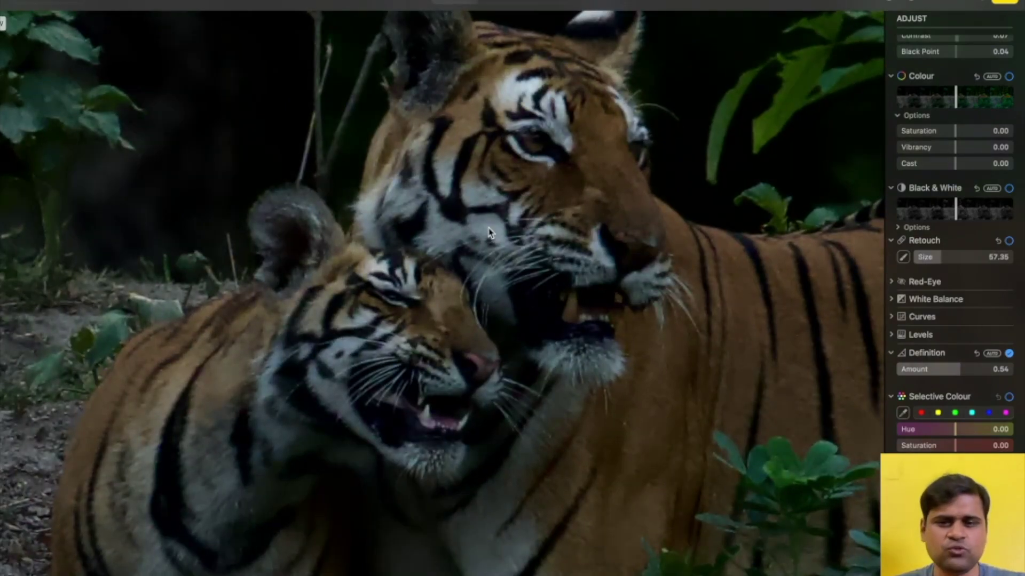
pyautogui.scroll(2, 489, 233)
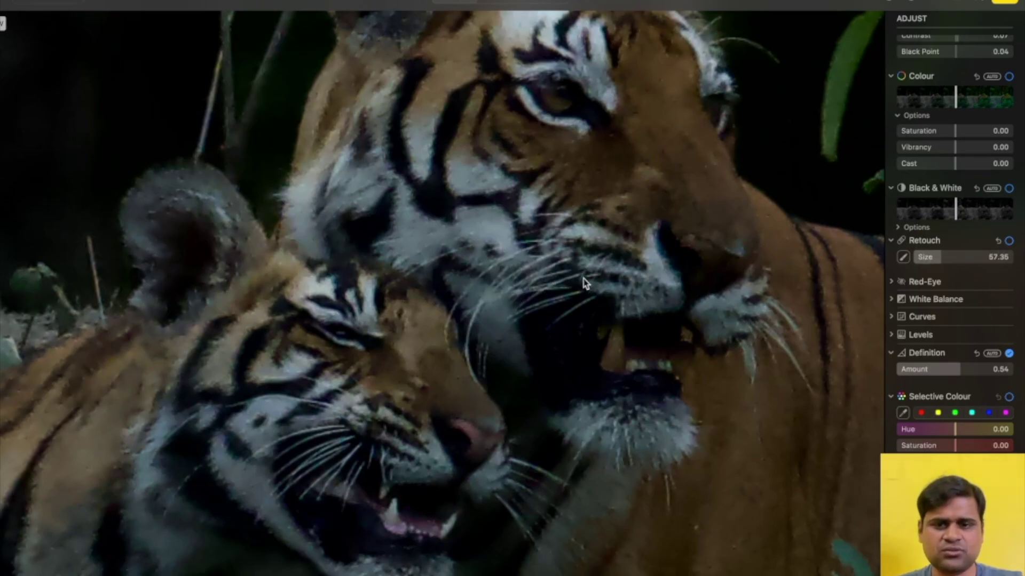
pyautogui.scroll(2, 506, 340)
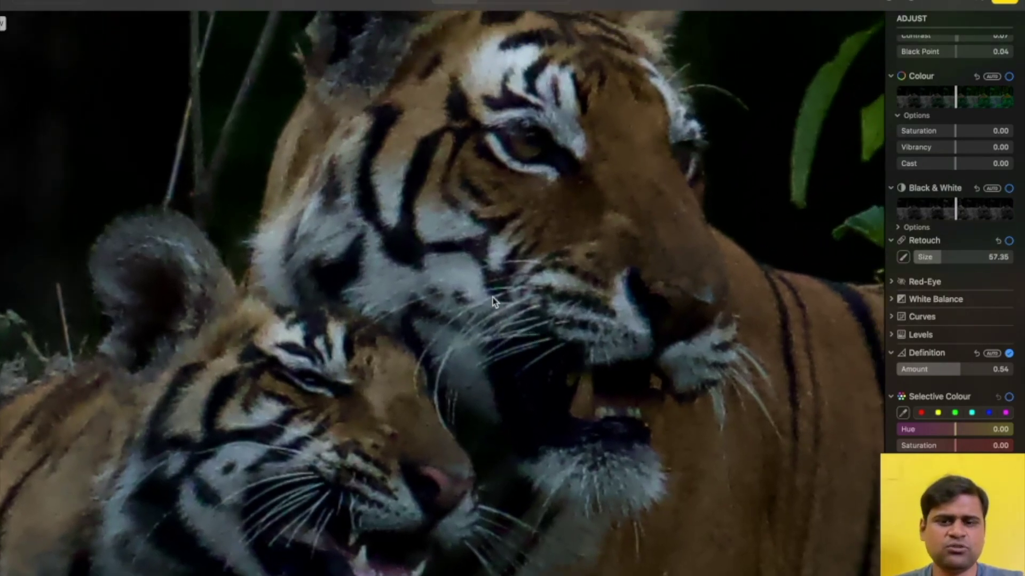
pyautogui.scroll(-3, 492, 301)
pyautogui.scroll(-3, 384, 352)
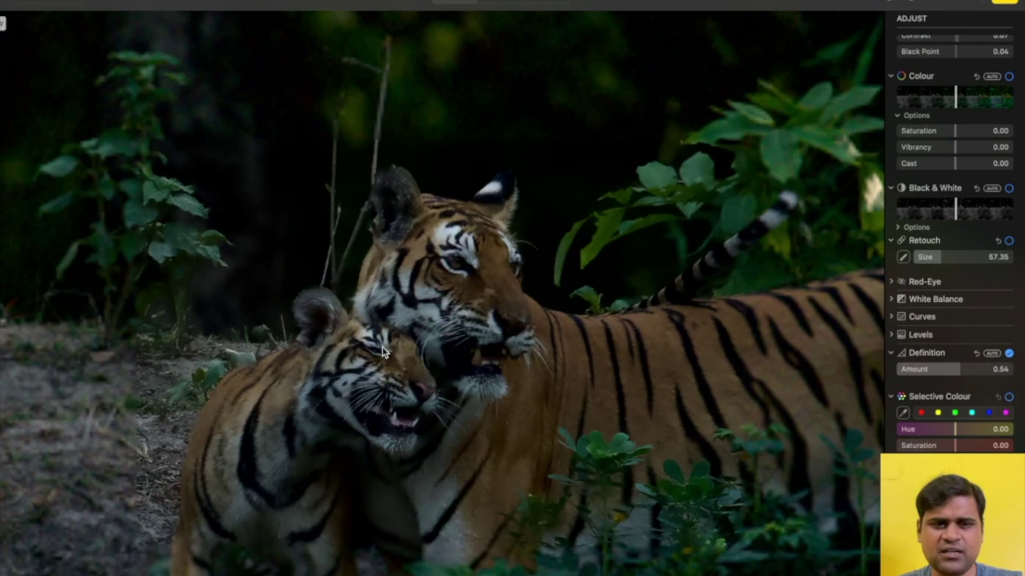
pyautogui.scroll(-2, 383, 352)
# Examine the tiger's tail, striped body and the leaves behind it, plus the ground and overall scene.
pyautogui.scroll(4, 534, 284)
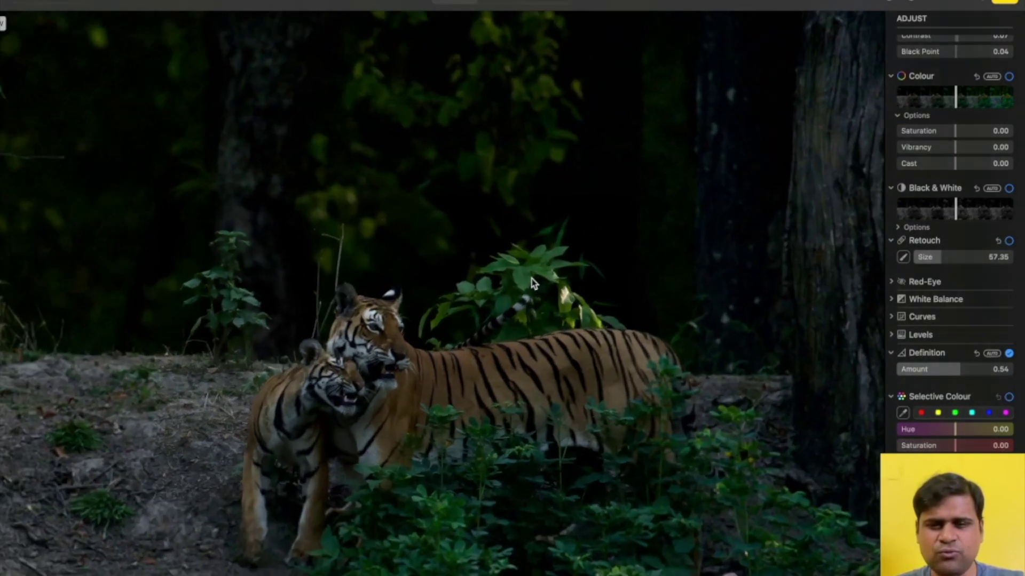
pyautogui.scroll(3, 469, 343)
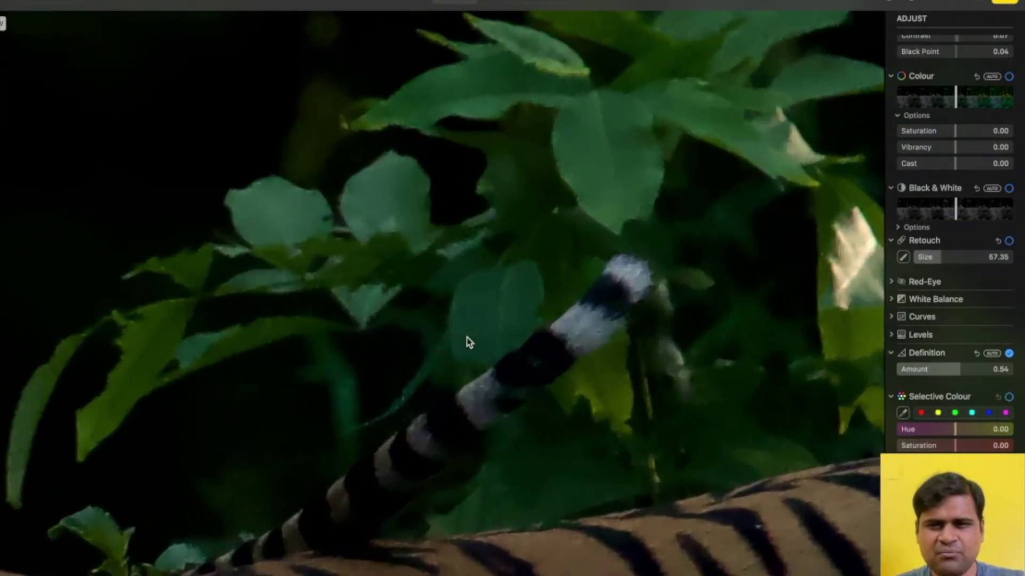
pyautogui.scroll(-3, 468, 343)
pyautogui.scroll(2, 330, 381)
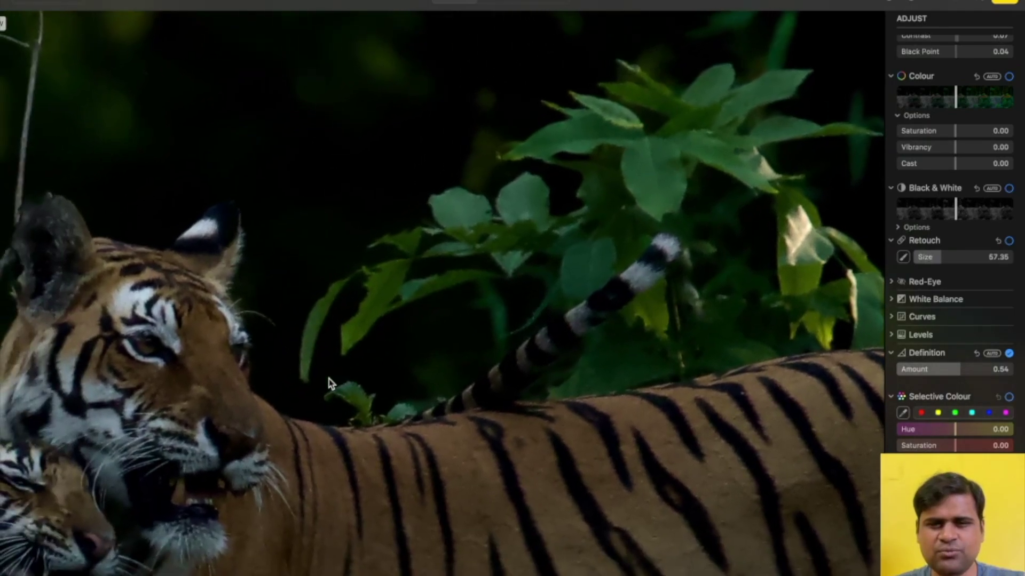
pyautogui.scroll(-2, 328, 379)
pyautogui.scroll(3, 329, 379)
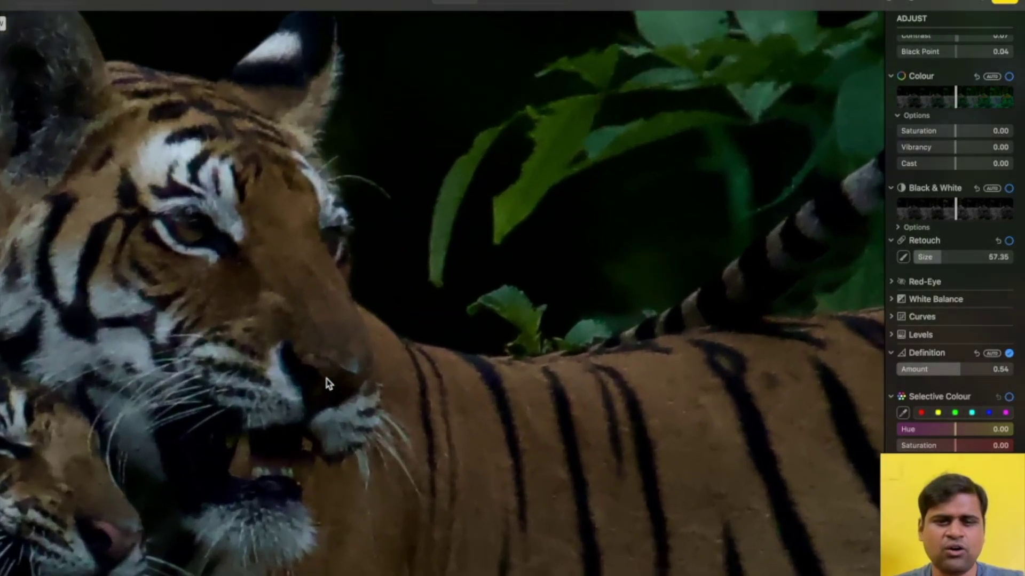
pyautogui.scroll(-3, 329, 379)
pyautogui.scroll(-1, 167, 376)
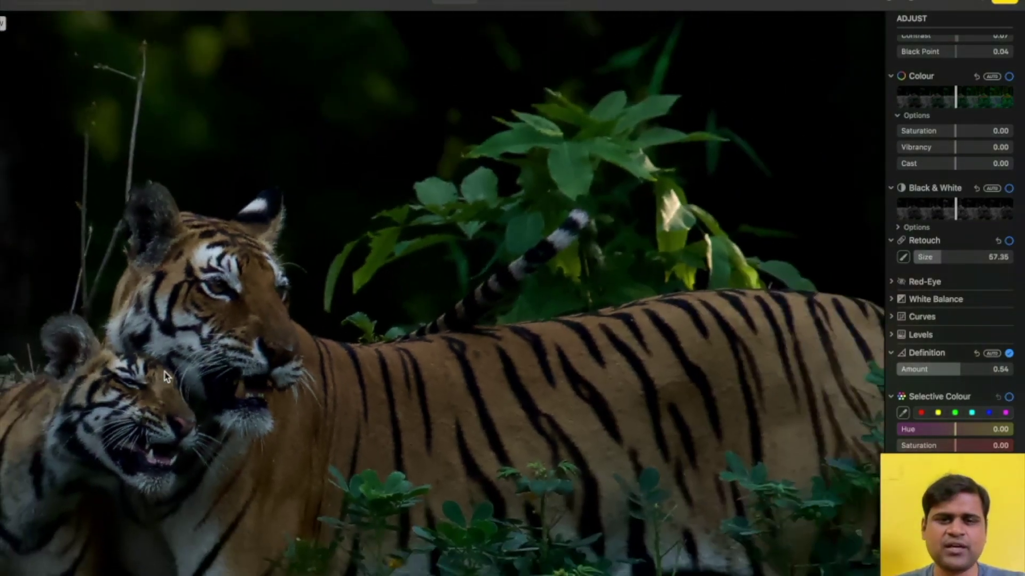
pyautogui.scroll(-2, 166, 376)
pyautogui.scroll(2, 166, 376)
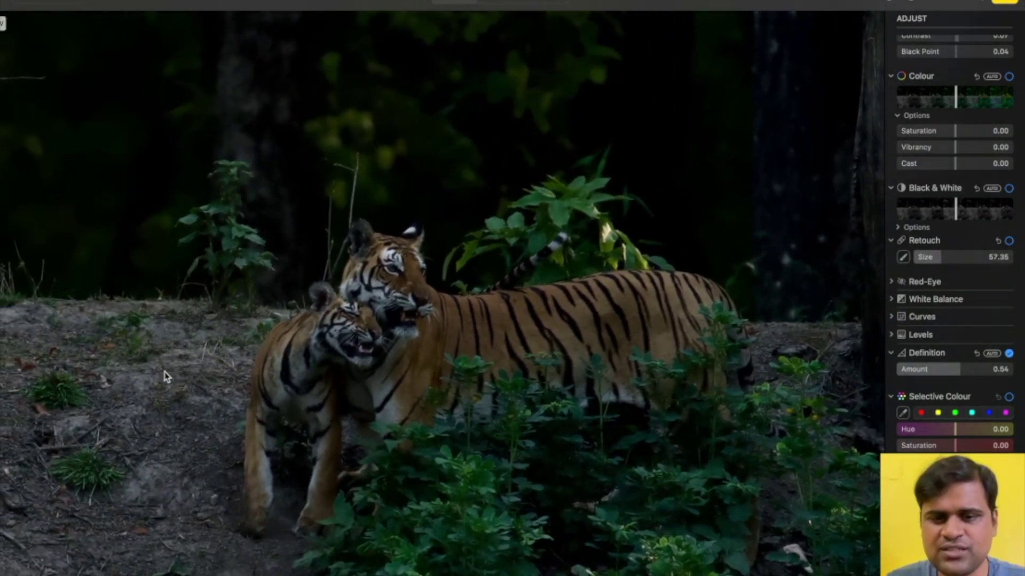
pyautogui.hscroll(-6, 360, 336)
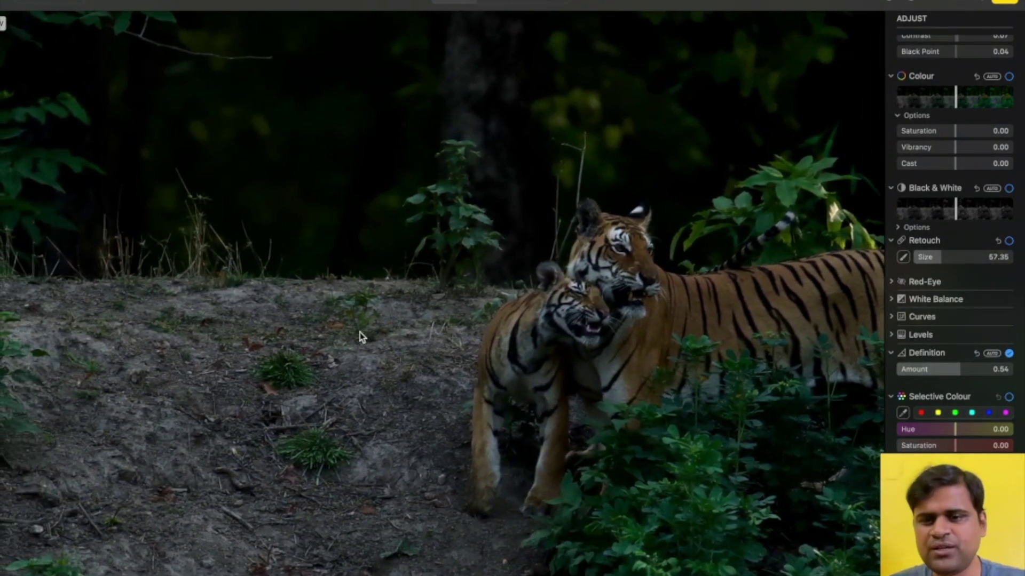
pyautogui.scroll(-2, 360, 337)
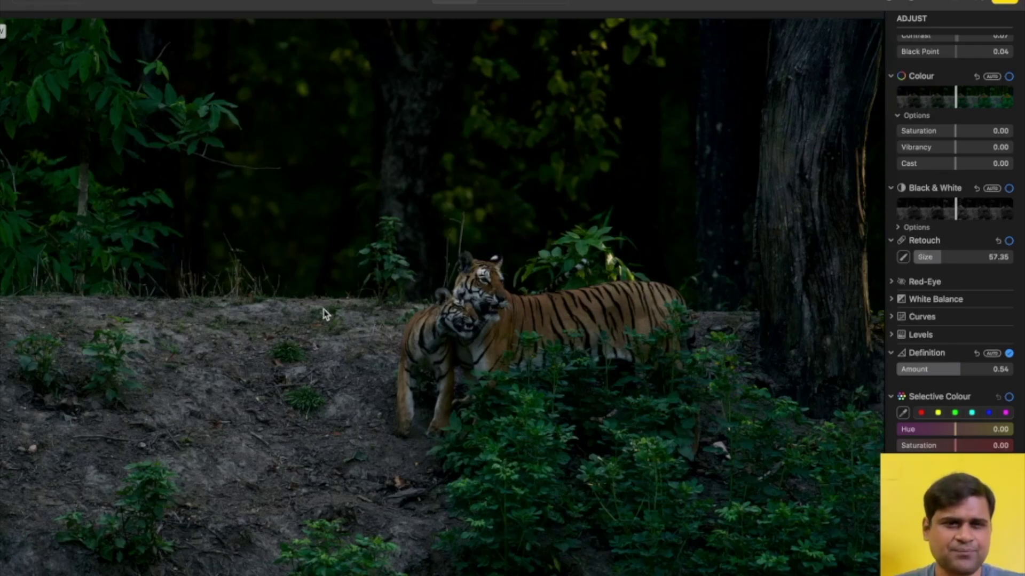
pyautogui.scroll(5, 84, 88)
pyautogui.scroll(-5, 86, 88)
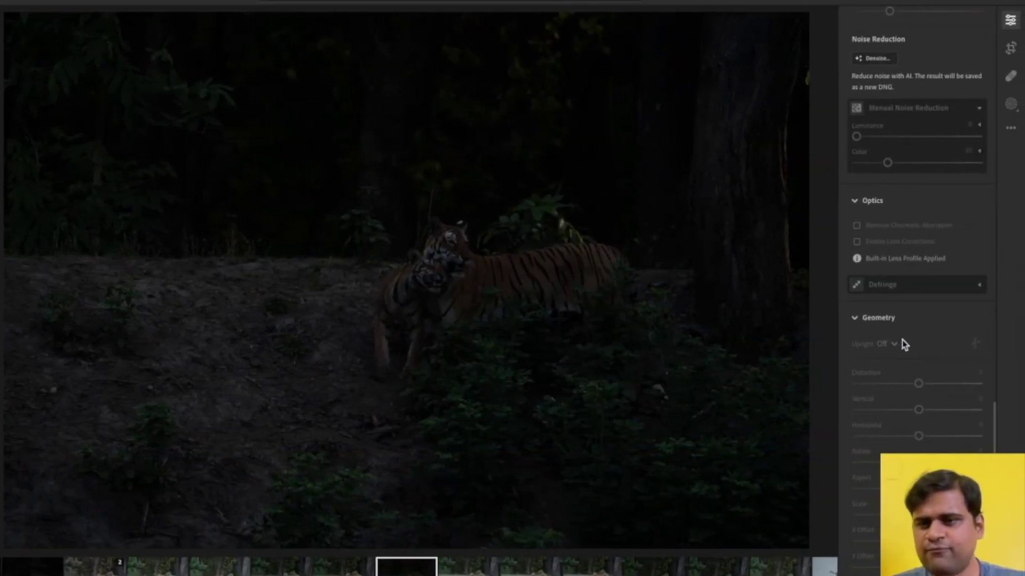
# Check the Light settings of the same raw photo in Lightroom, view its camera and file information, and close the information.
pyautogui.scroll(15, 923, 345)
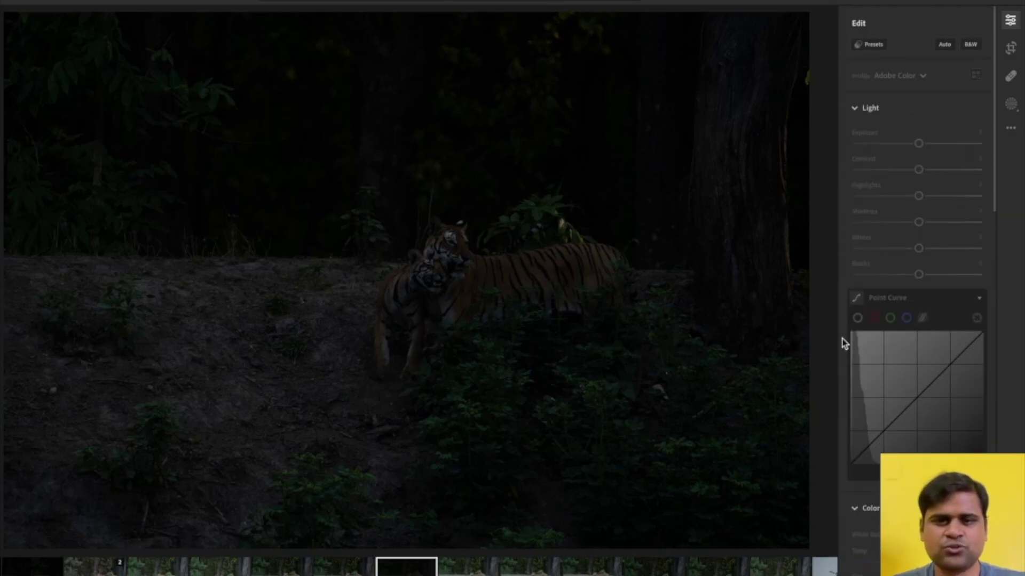
pyautogui.press('i')
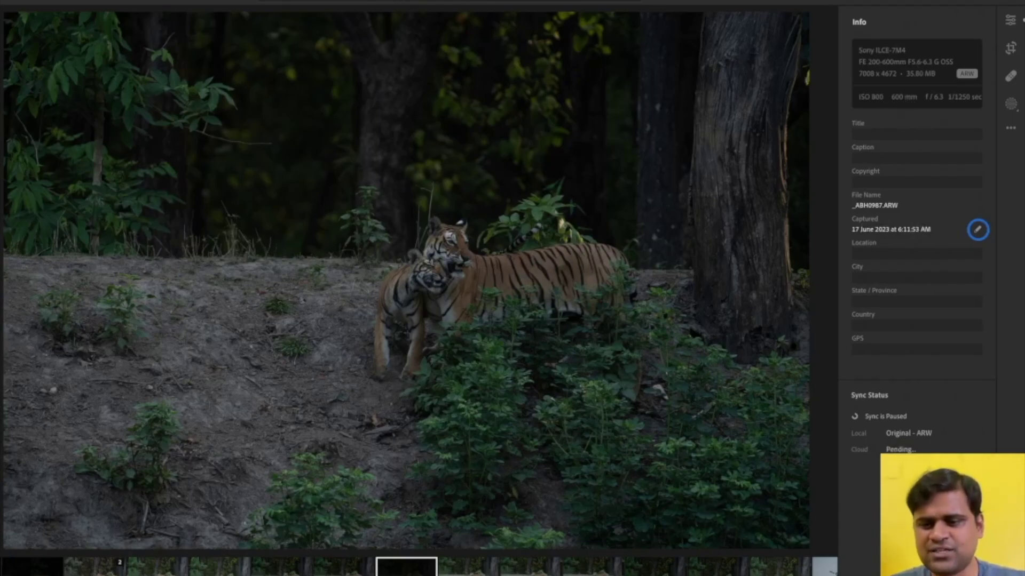
pyautogui.press('i')
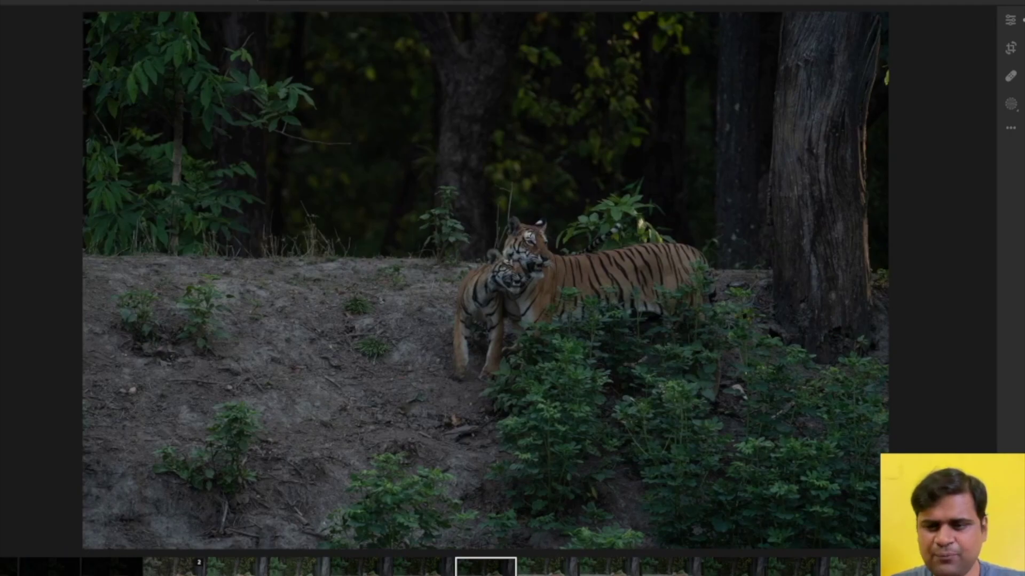
# Raise the raw photo's Exposure to +2.04 in Lightroom, checking the tigers' faces up close.
pyautogui.click(1010, 20)
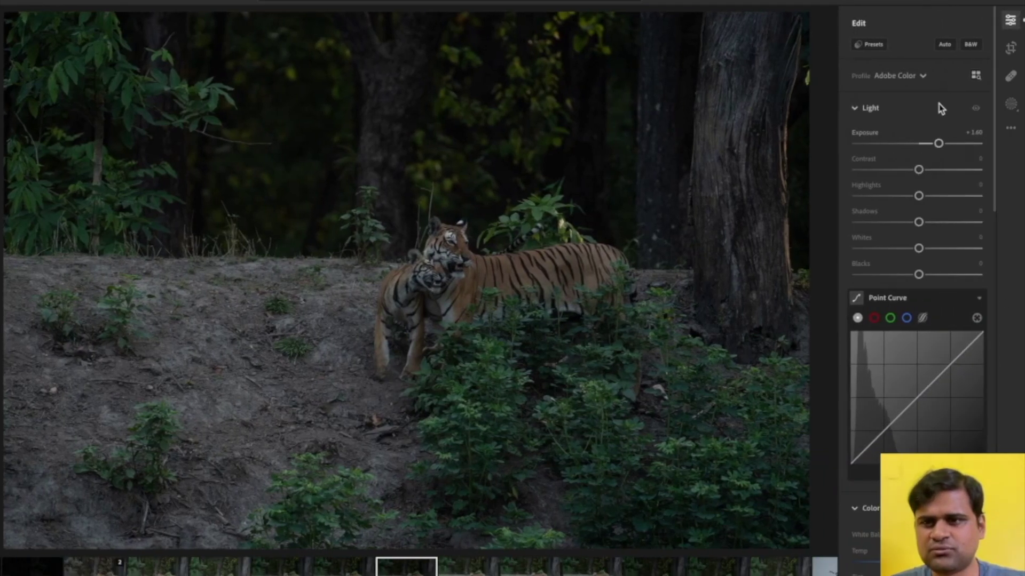
pyautogui.moveTo(937, 143)
pyautogui.mouseDown()
pyautogui.moveTo(928, 143)
pyautogui.moveTo(943, 144)
pyautogui.mouseUp()
pyautogui.click(429, 270)
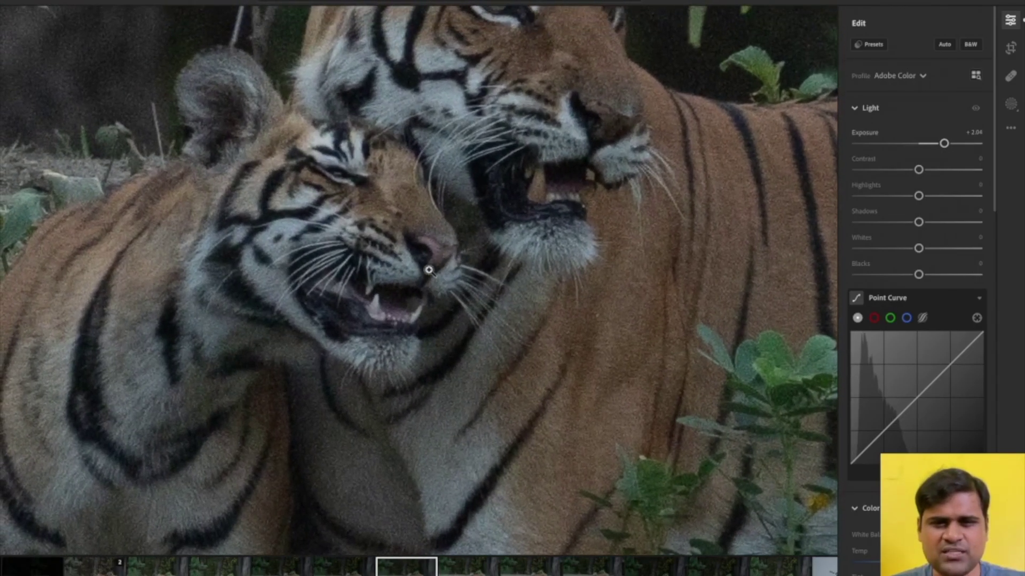
pyautogui.moveTo(558, 230); pyautogui.dragTo(560, 275)
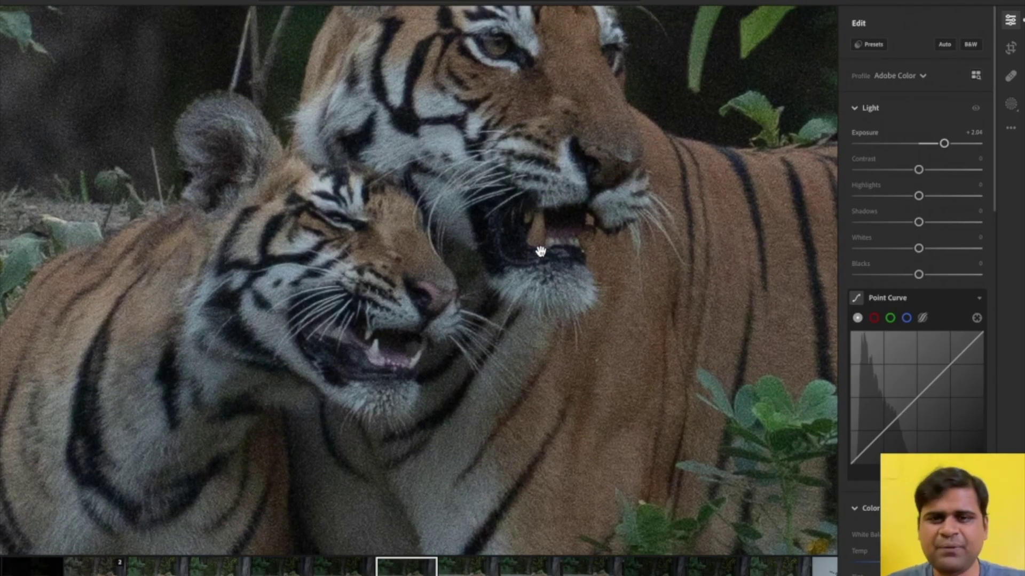
# Review the Color, Effects, Detail and Noise Reduction settings available for the photo.
pyautogui.scroll(-2, 537, 248)
pyautogui.scroll(-1, 575, 236)
pyautogui.scroll(-10, 900, 382)
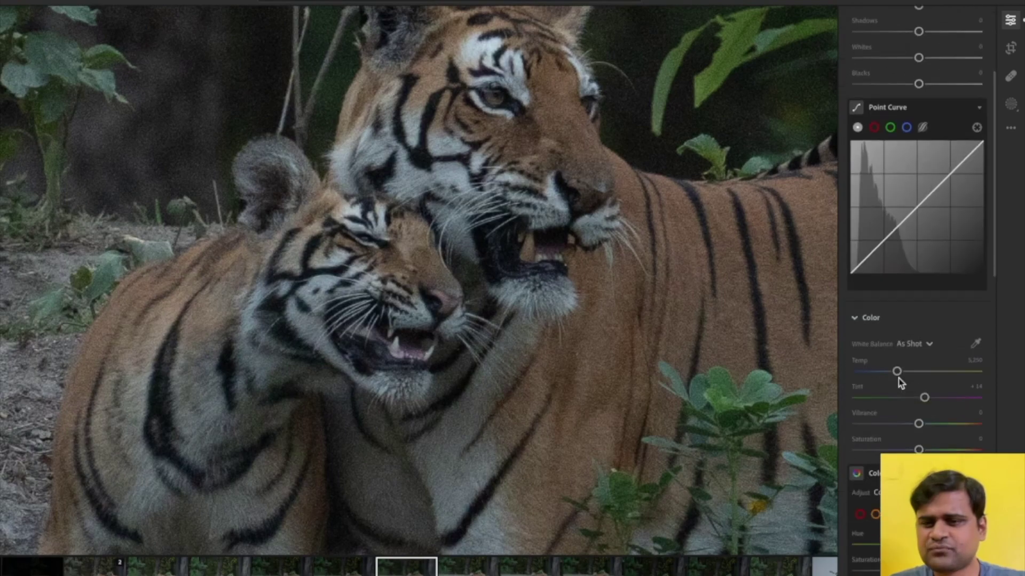
pyautogui.scroll(-1, 901, 383)
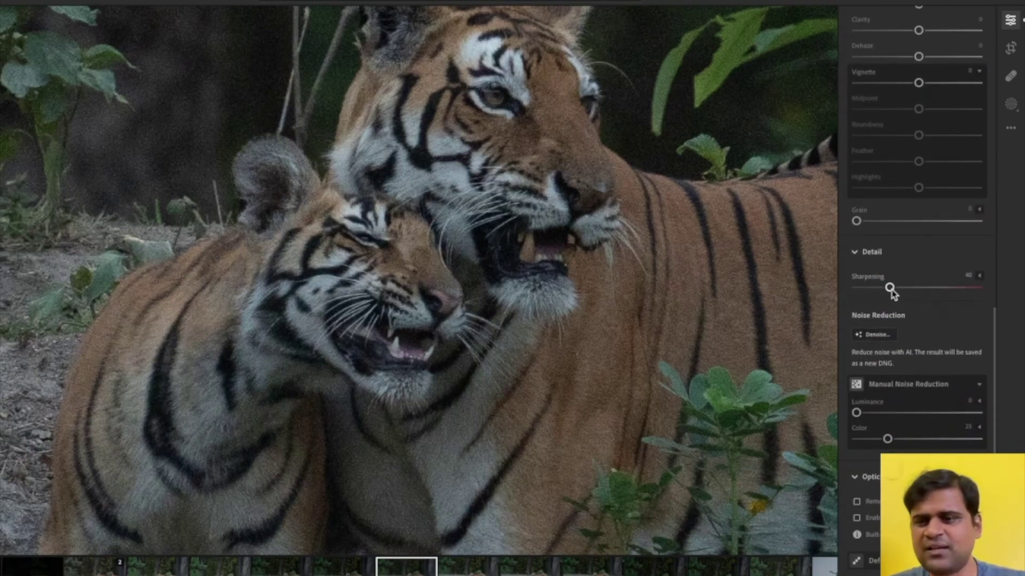
pyautogui.scroll(5, 904, 263)
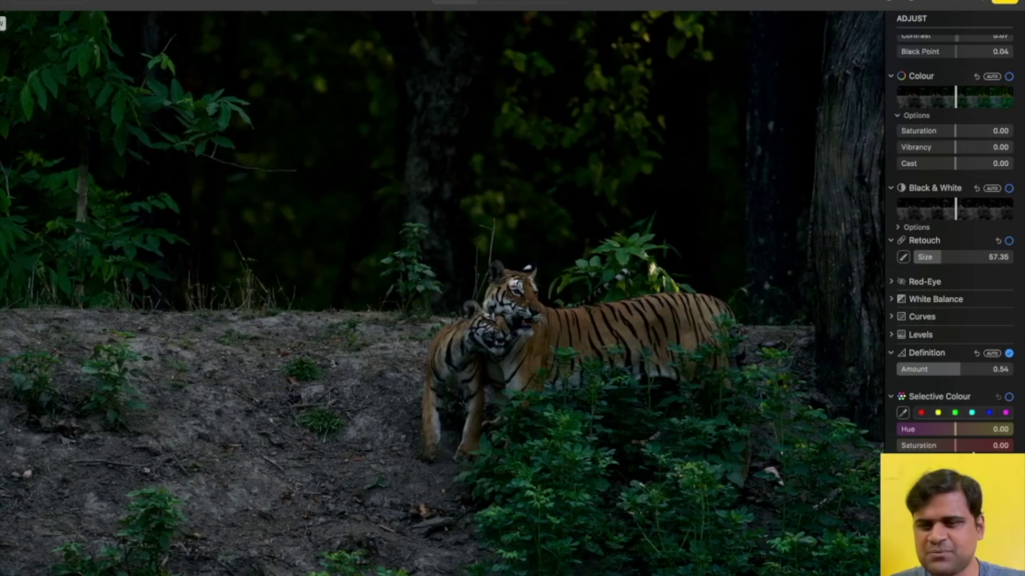
# In Apple Photos, review the remaining adjustments and examine the edited tigers' faces, ears and fur up close.
pyautogui.scroll(1, 952, 222)
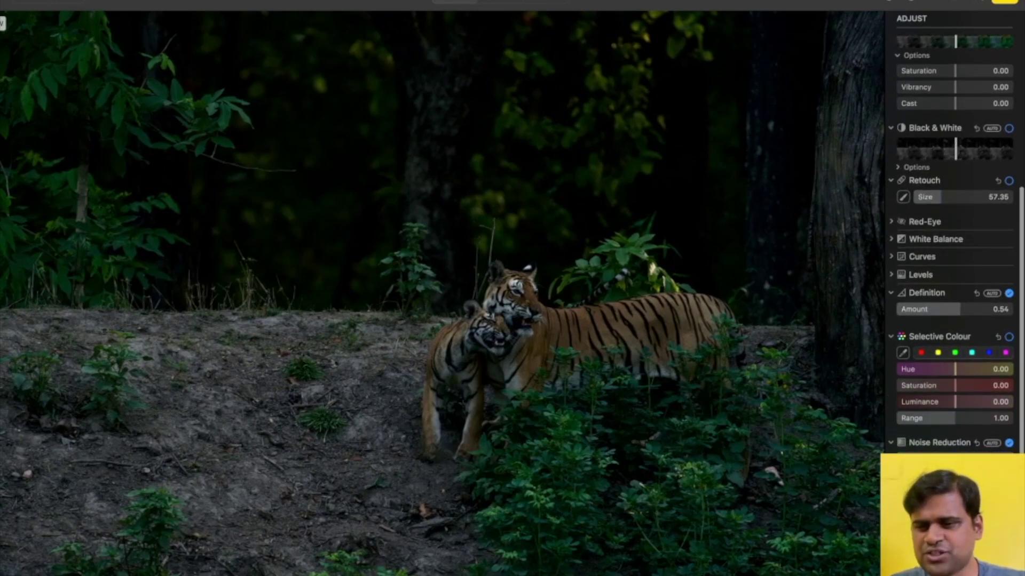
pyautogui.scroll(5, 525, 311)
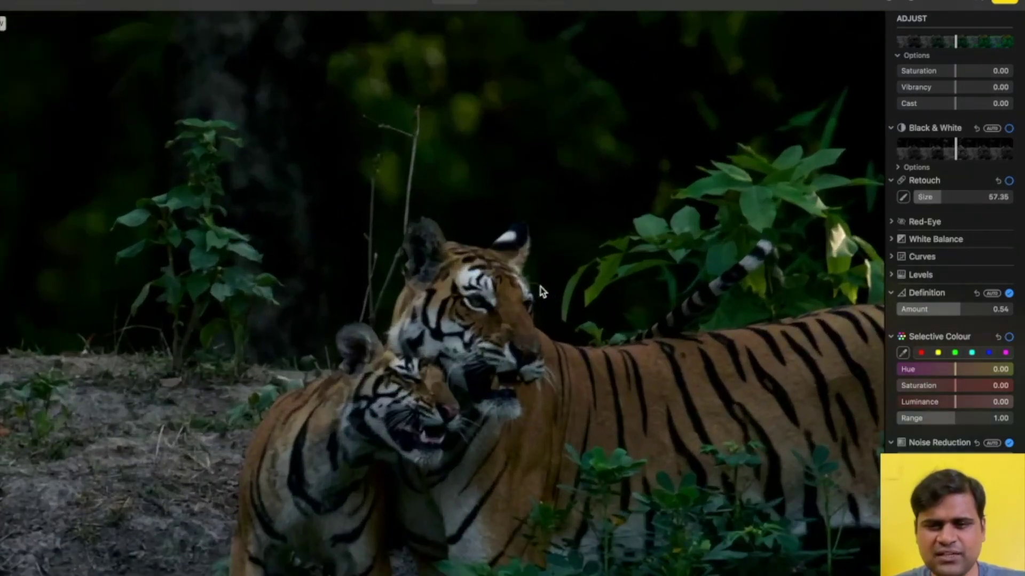
pyautogui.scroll(3, 541, 291)
pyautogui.scroll(-3, 434, 359)
pyautogui.scroll(2, 435, 362)
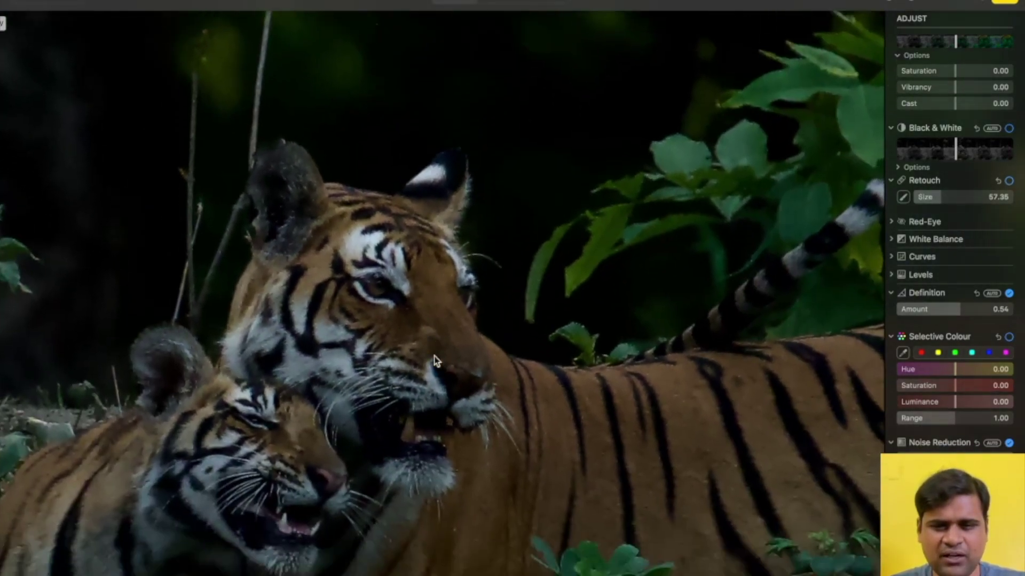
pyautogui.scroll(2, 434, 360)
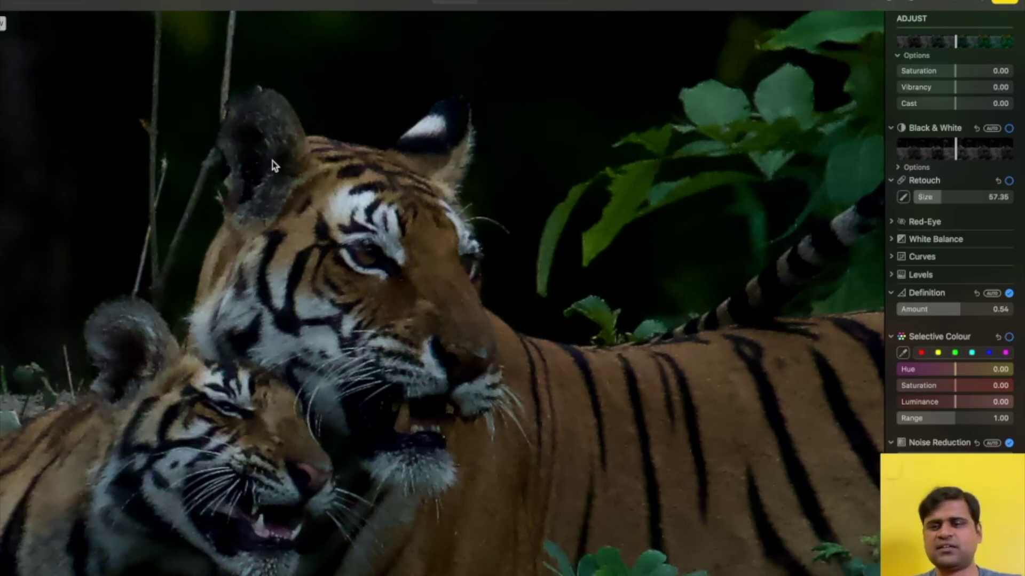
pyautogui.scroll(-5, 341, 278)
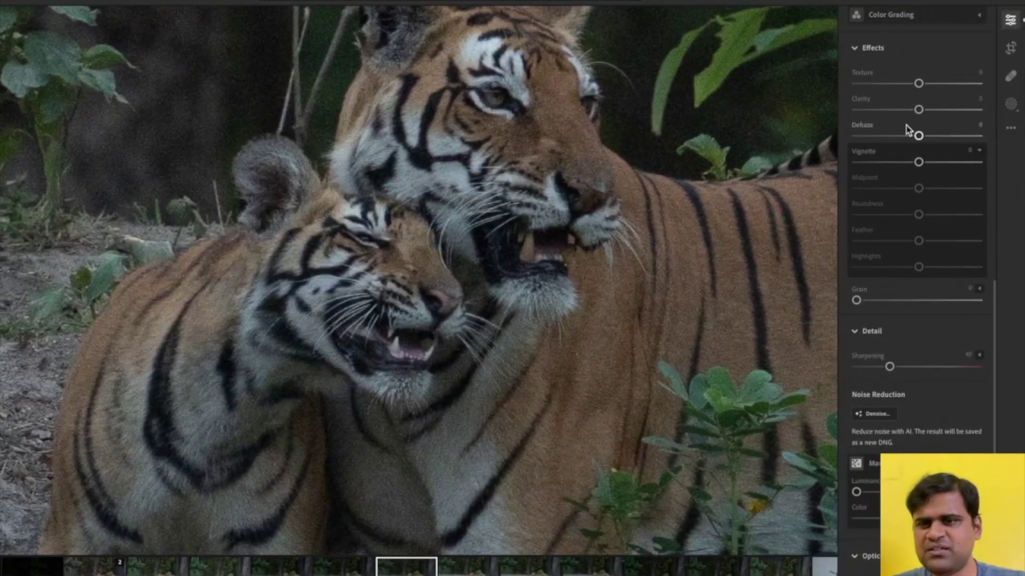
# Compare Lightroom's Effects, Detail, Noise Reduction and Optics settings with the adjustments offered in Apple Photos.
pyautogui.scroll(2, 909, 130)
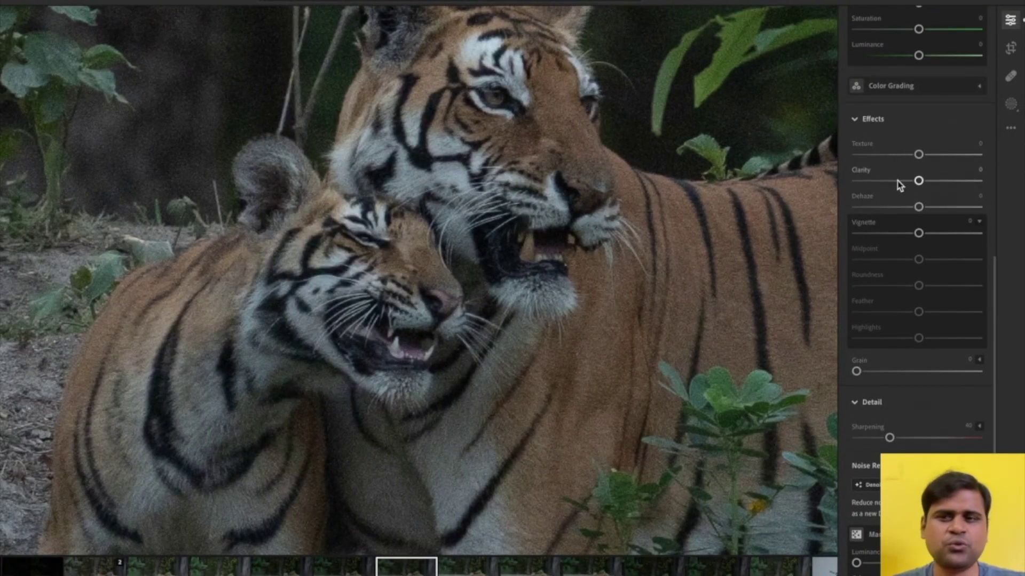
pyautogui.scroll(-7, 915, 267)
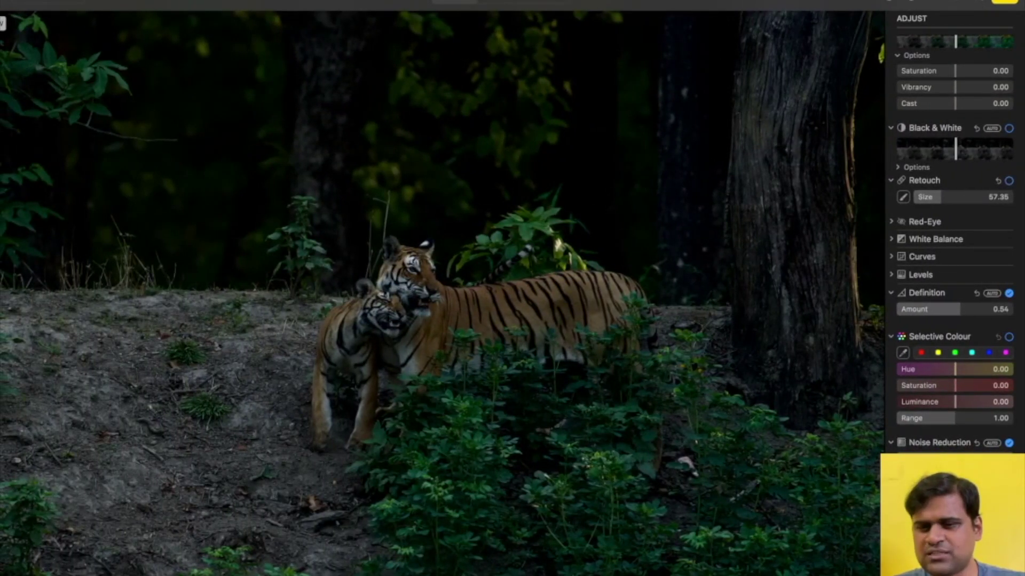
pyautogui.scroll(5, 926, 343)
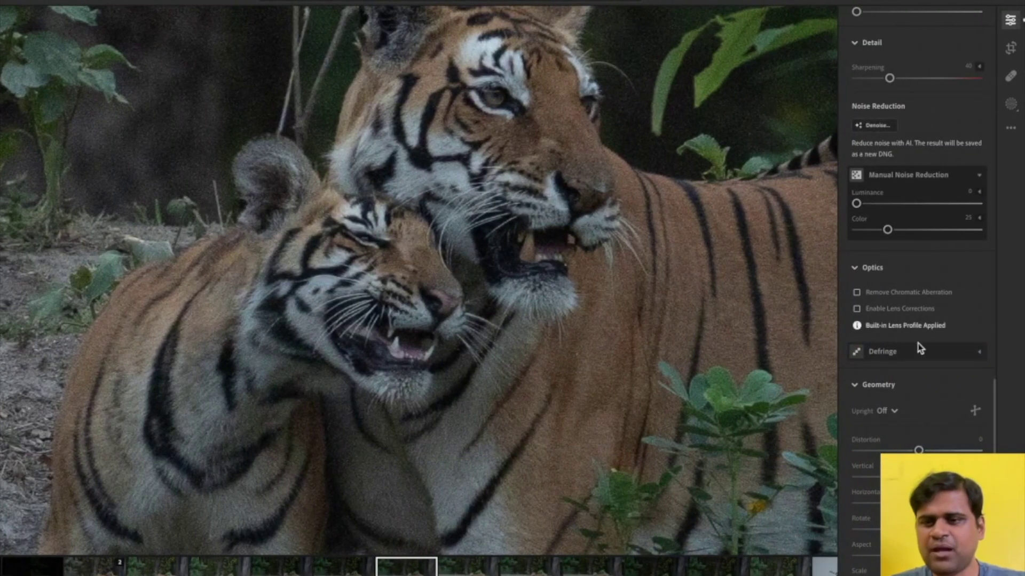
pyautogui.scroll(3, 918, 398)
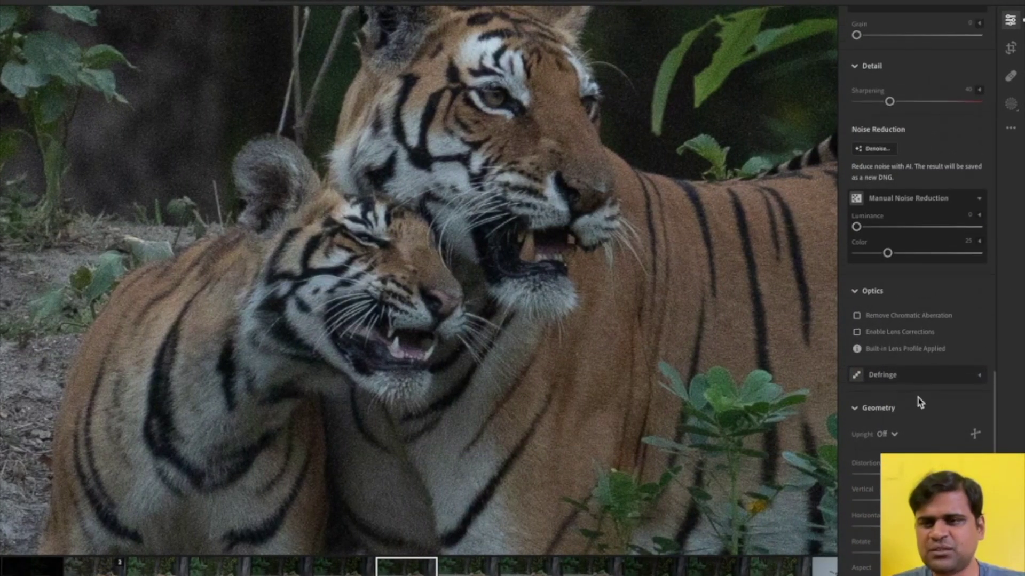
# Set the tiger photo's Sharpening to 78 and its Texture to +26.
pyautogui.moveTo(890, 244); pyautogui.dragTo(922, 247)
pyautogui.scroll(6, 922, 214)
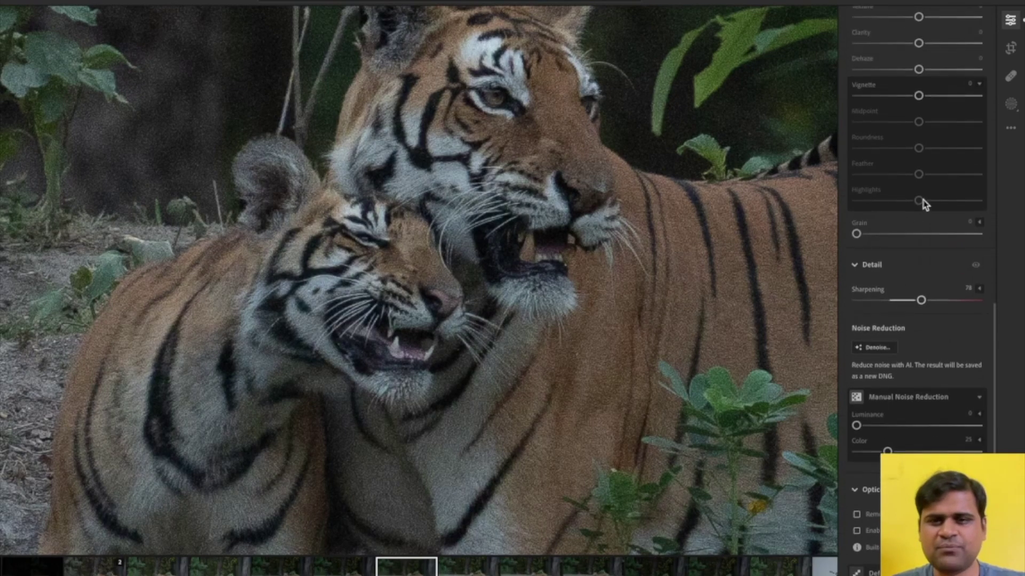
pyautogui.moveTo(919, 258); pyautogui.dragTo(933, 259)
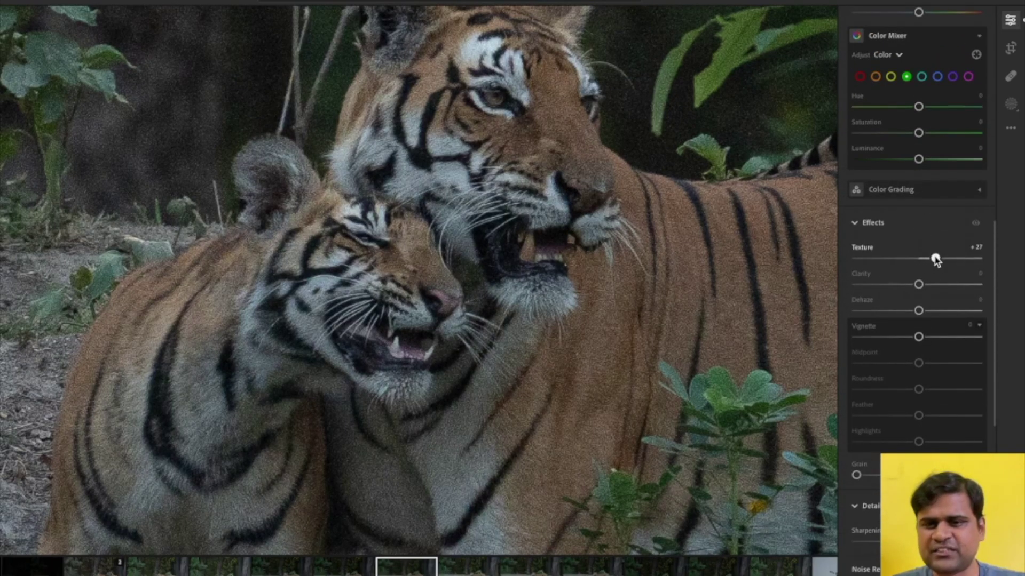
# Raise the Luminance amount of the manual noise reduction to roughly two thirds of its range.
pyautogui.scroll(-7, 916, 339)
pyautogui.scroll(-5, 916, 340)
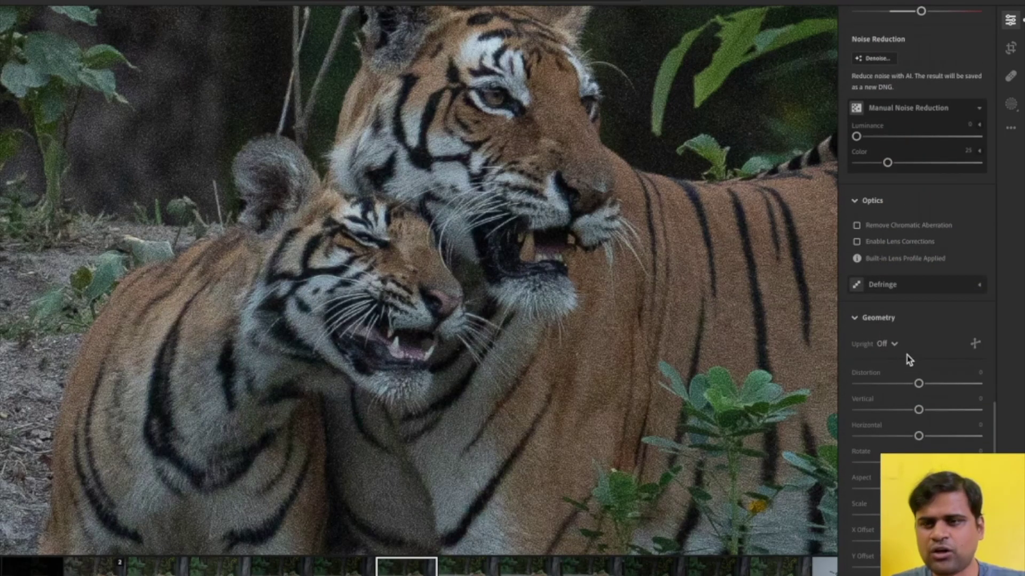
pyautogui.scroll(3, 907, 354)
pyautogui.moveTo(858, 250); pyautogui.dragTo(940, 250)
# Increase the photo's Sharpening to 125.
pyautogui.scroll(3, 932, 191)
pyautogui.scroll(5, 929, 195)
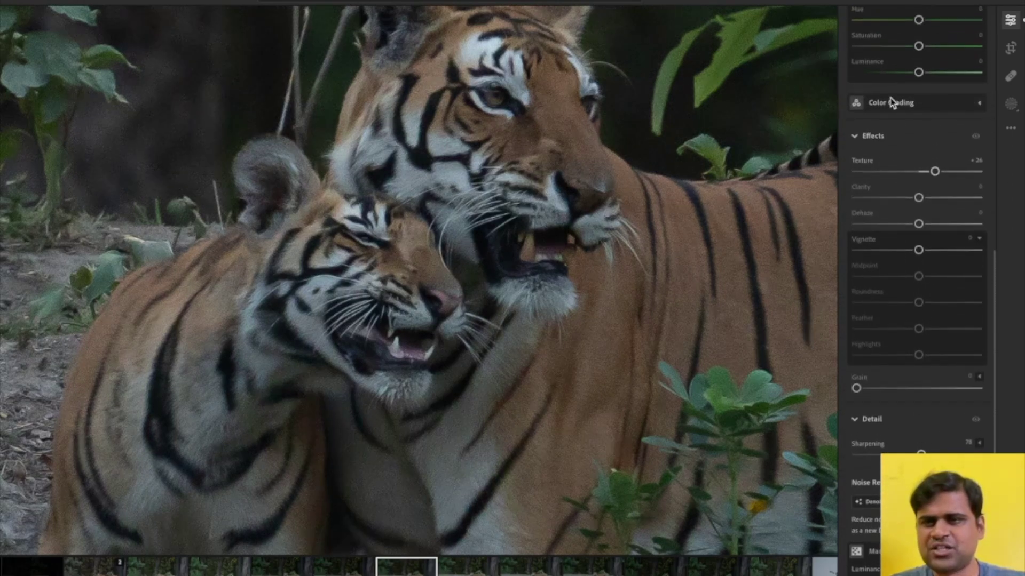
pyautogui.scroll(-2, 893, 103)
pyautogui.moveTo(921, 364); pyautogui.dragTo(960, 364)
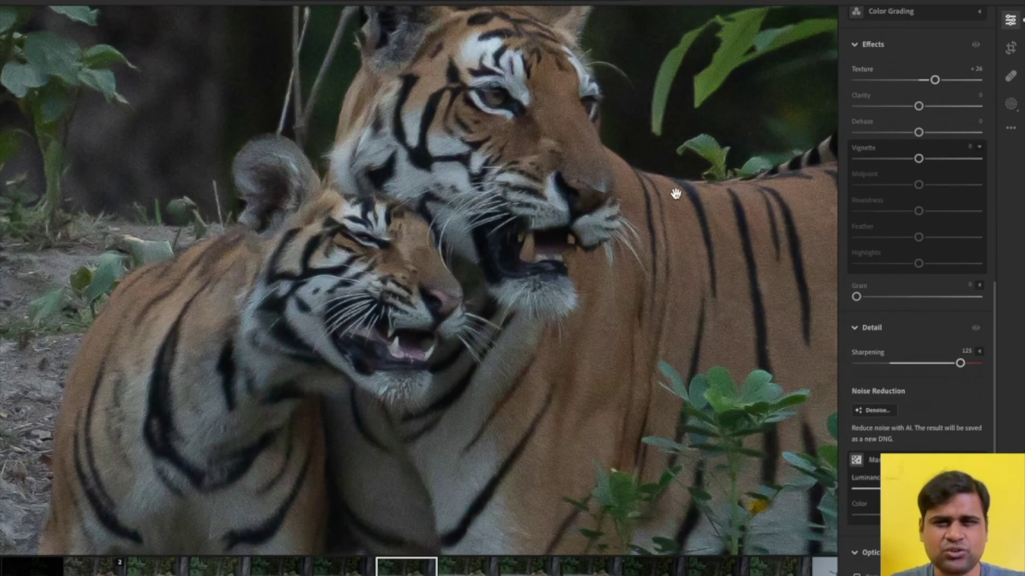
# Compare the tigers' ears and faces between Apple Photos and Lightroom, and check the available zoom levels in Lightroom.
pyautogui.click(478, 213)
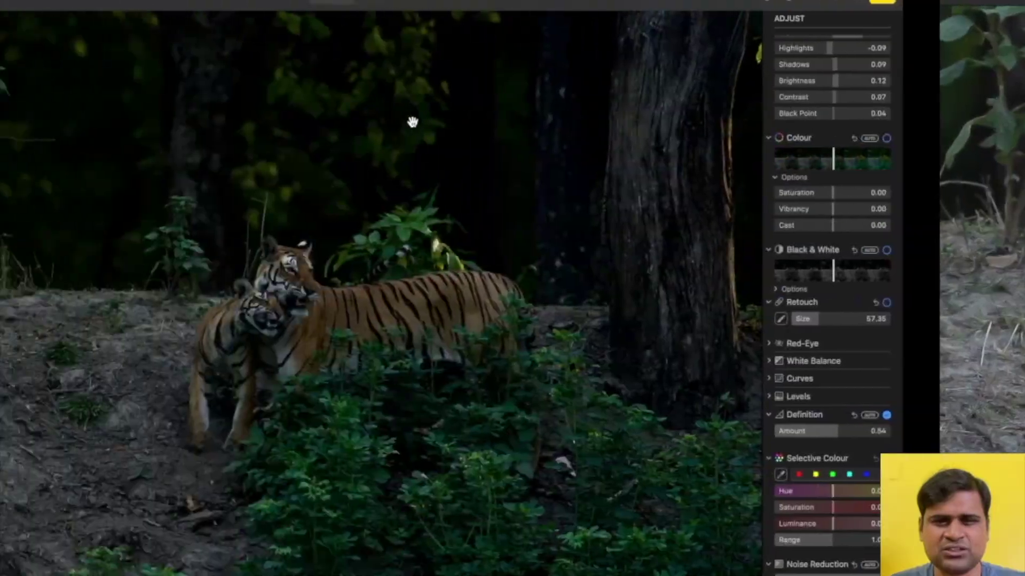
pyautogui.scroll(3, 392, 234)
pyautogui.scroll(3, 396, 301)
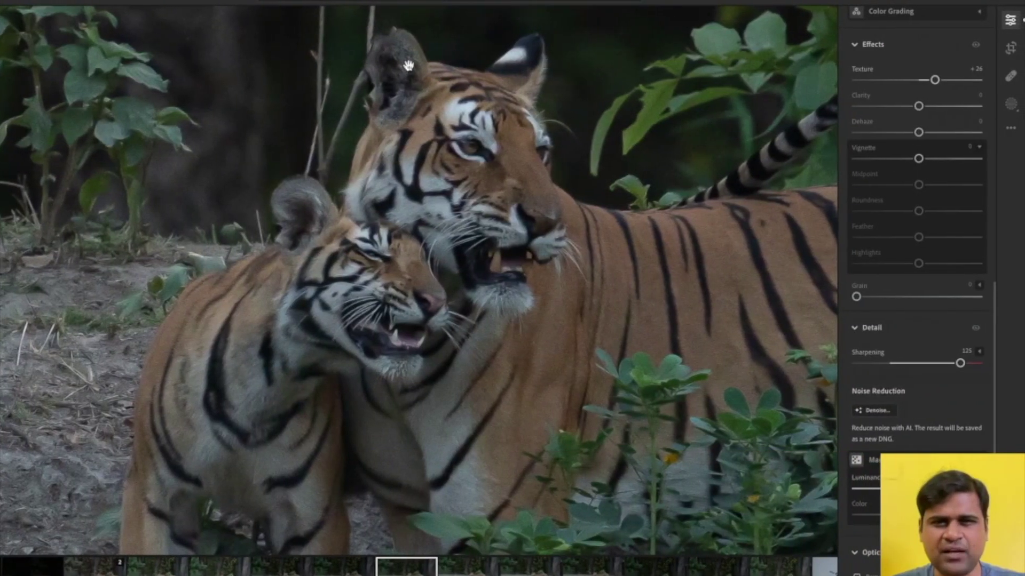
pyautogui.click(398, 66)
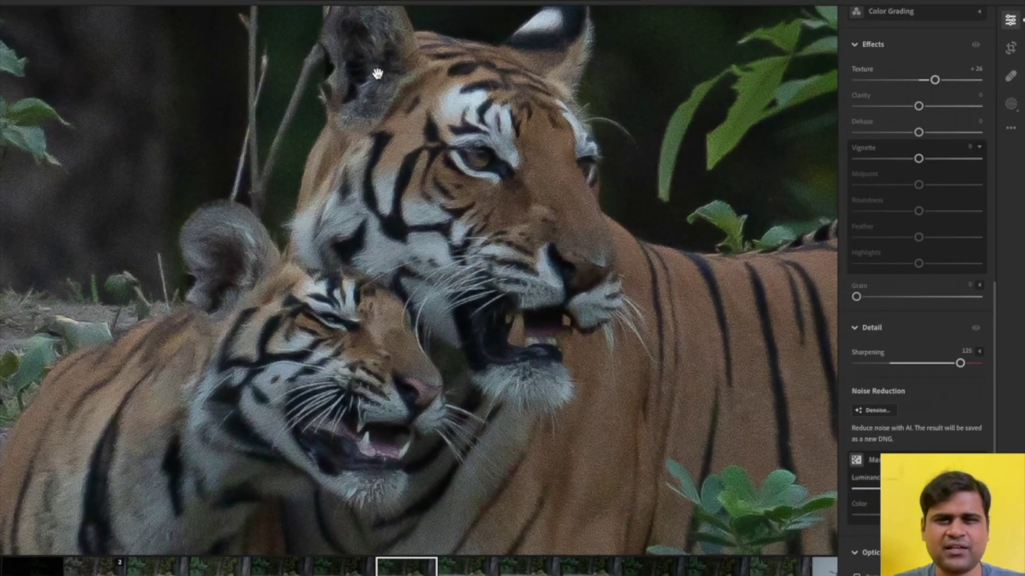
pyautogui.click(782, 574)
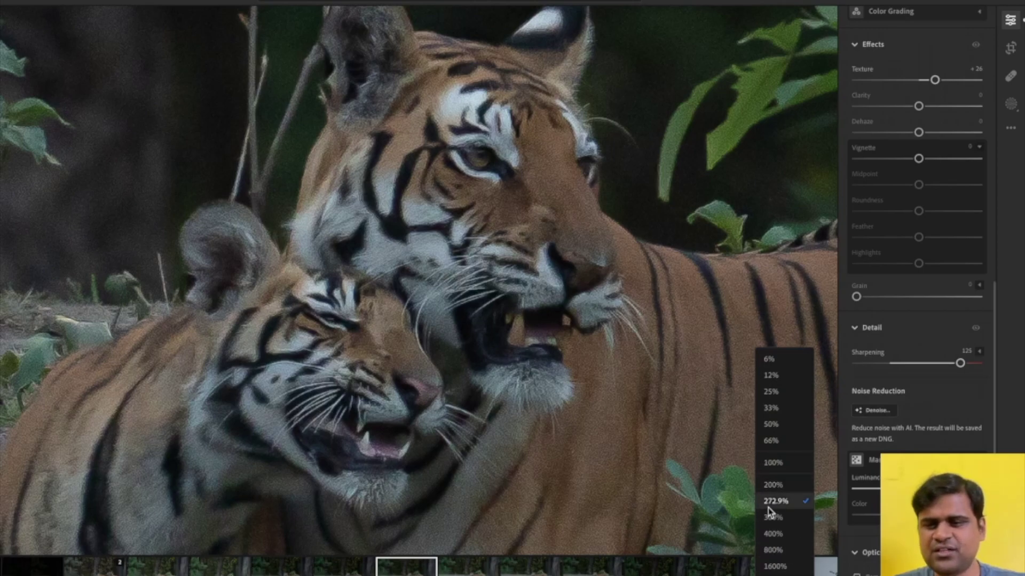
pyautogui.click(634, 447)
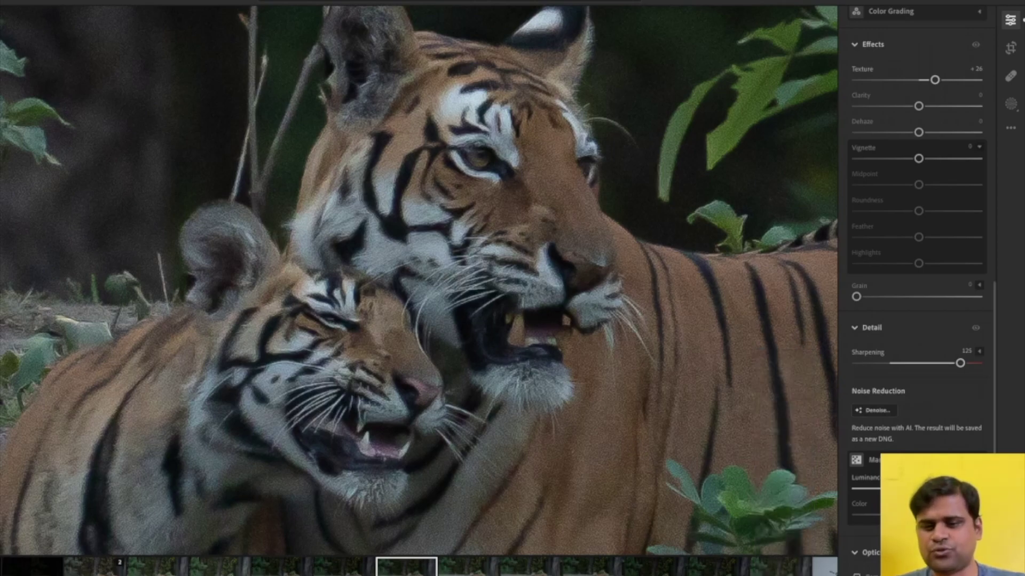
pyautogui.click(635, 447)
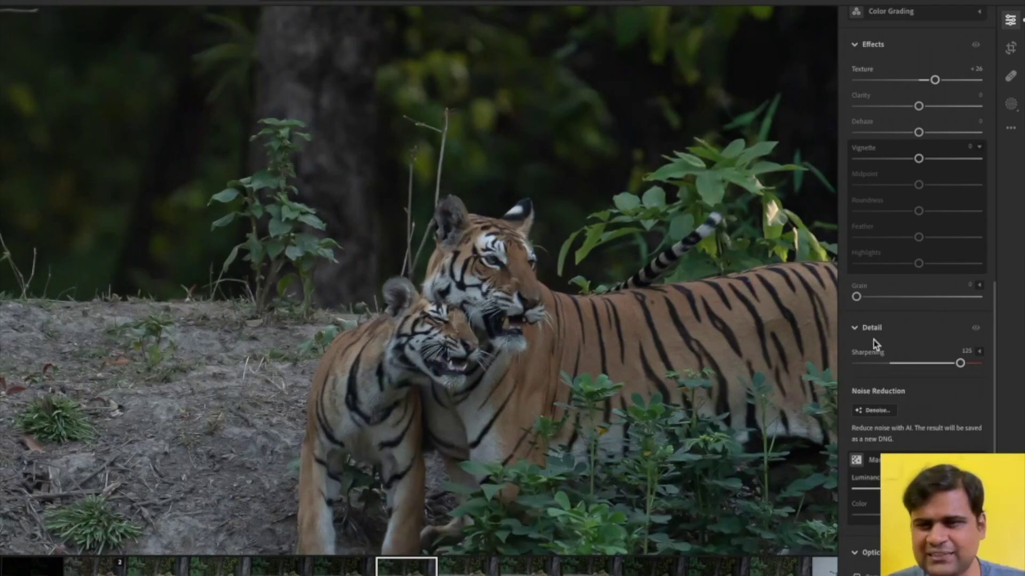
# Set Sharpening to 133 and open the AI Denoise options for the photo.
pyautogui.moveTo(960, 363); pyautogui.dragTo(967, 368)
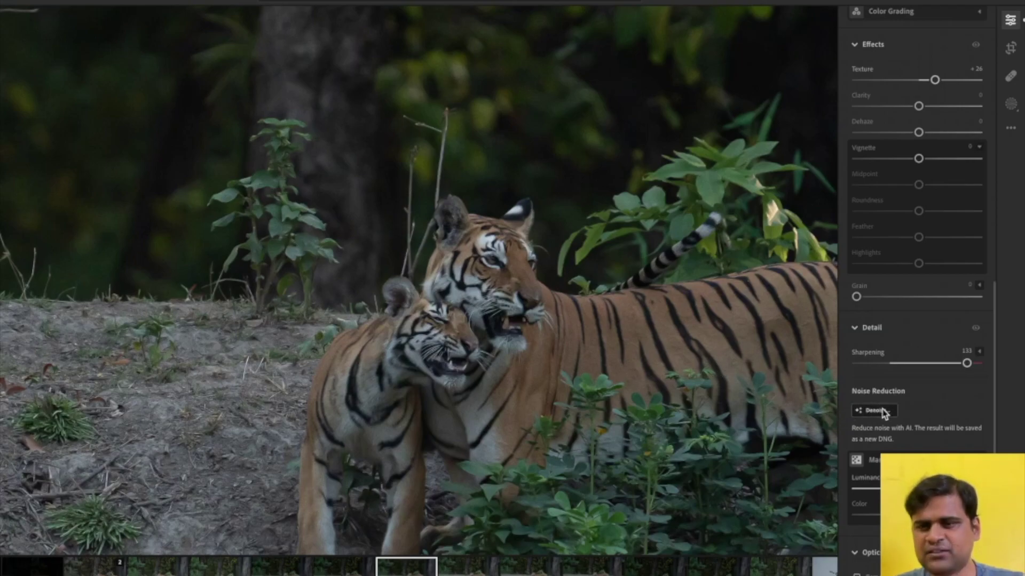
pyautogui.scroll(-1, 875, 414)
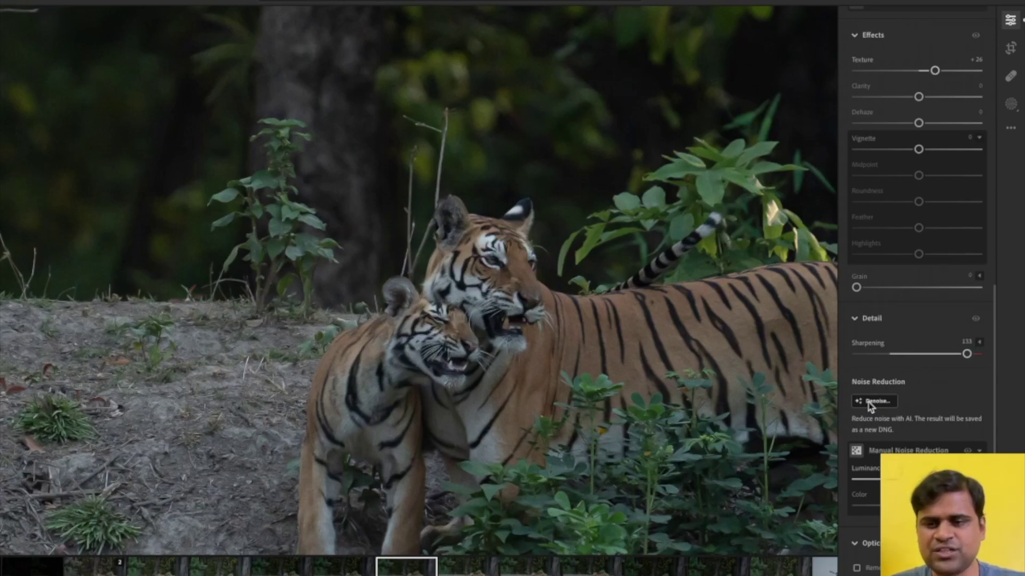
pyautogui.click(876, 401)
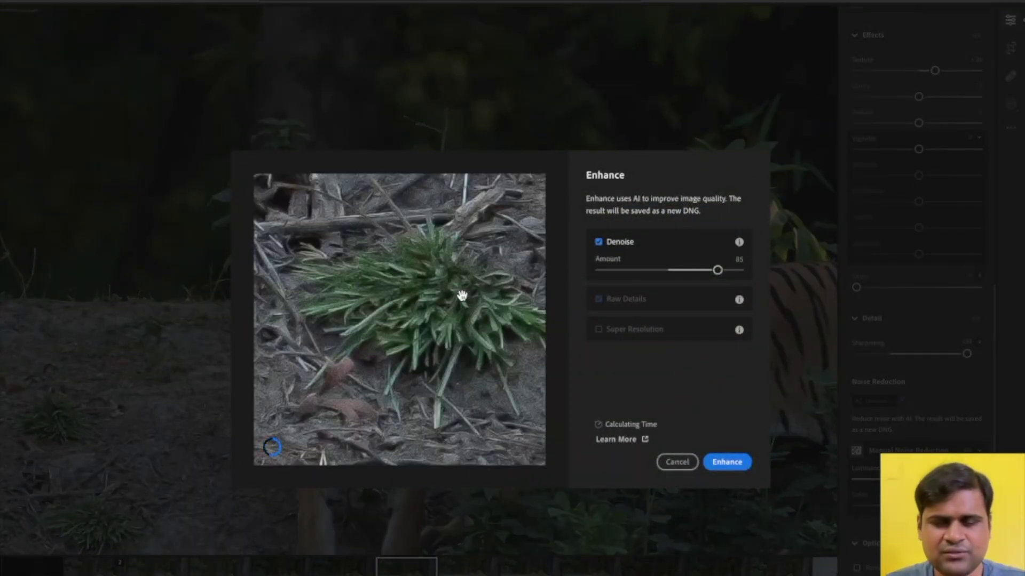
# Preview the noise reduction on the tiger's face, set the Denoise amount to 81, and run the enhancement.
pyautogui.click(524, 445)
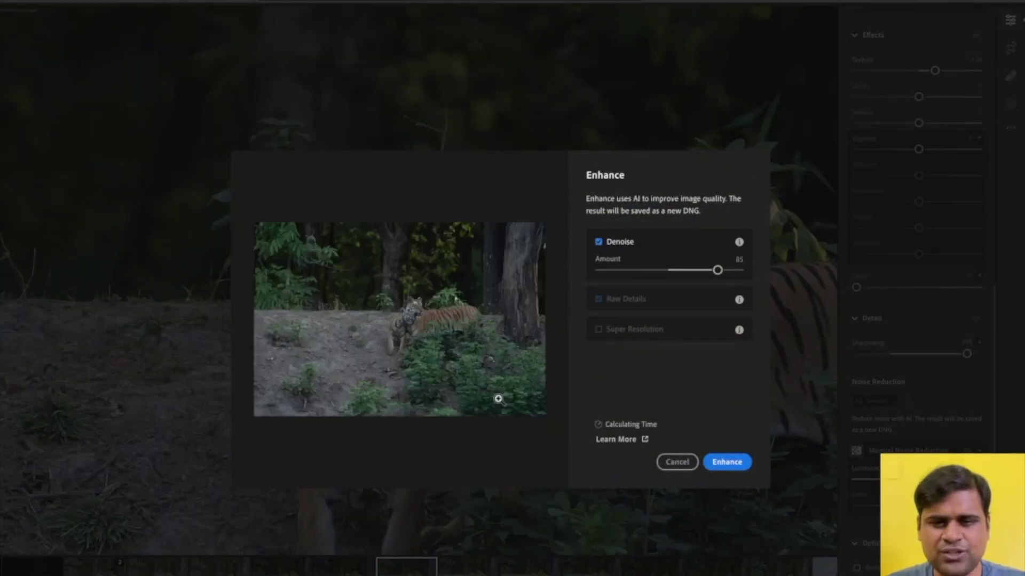
pyautogui.click(420, 313)
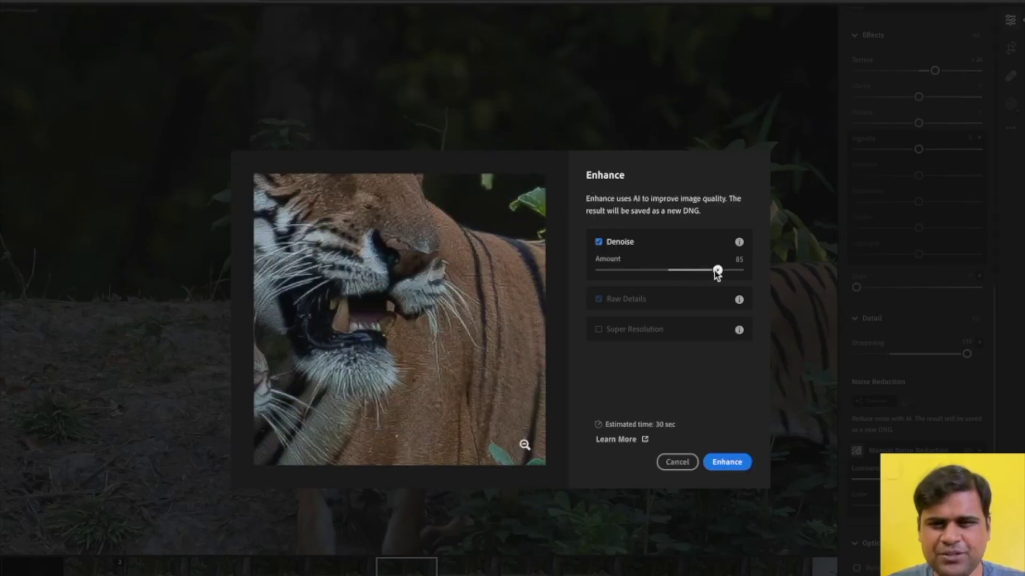
pyautogui.moveTo(716, 270)
pyautogui.mouseDown()
pyautogui.moveTo(695, 270)
pyautogui.moveTo(712, 270)
pyautogui.mouseUp()
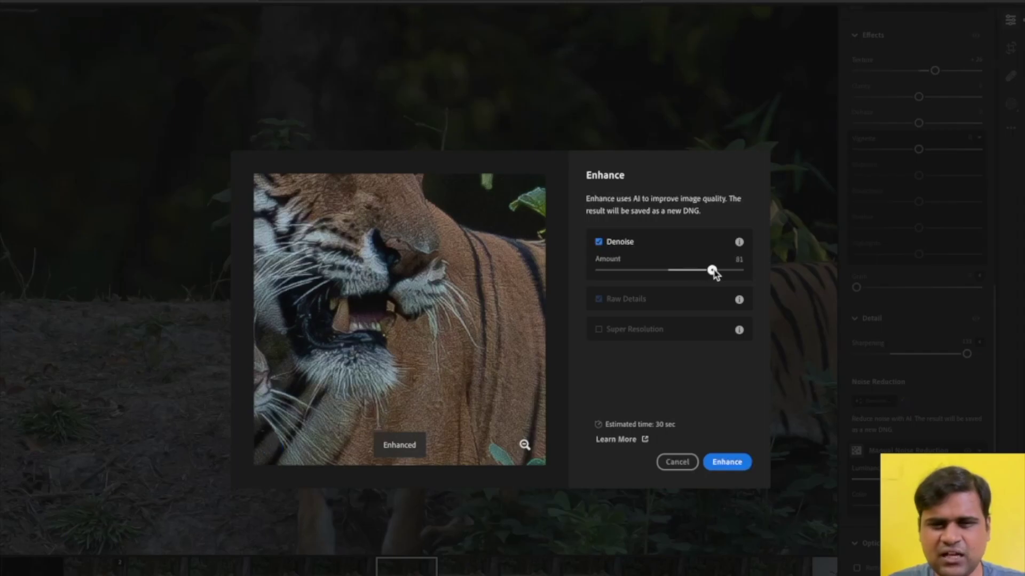
pyautogui.click(728, 462)
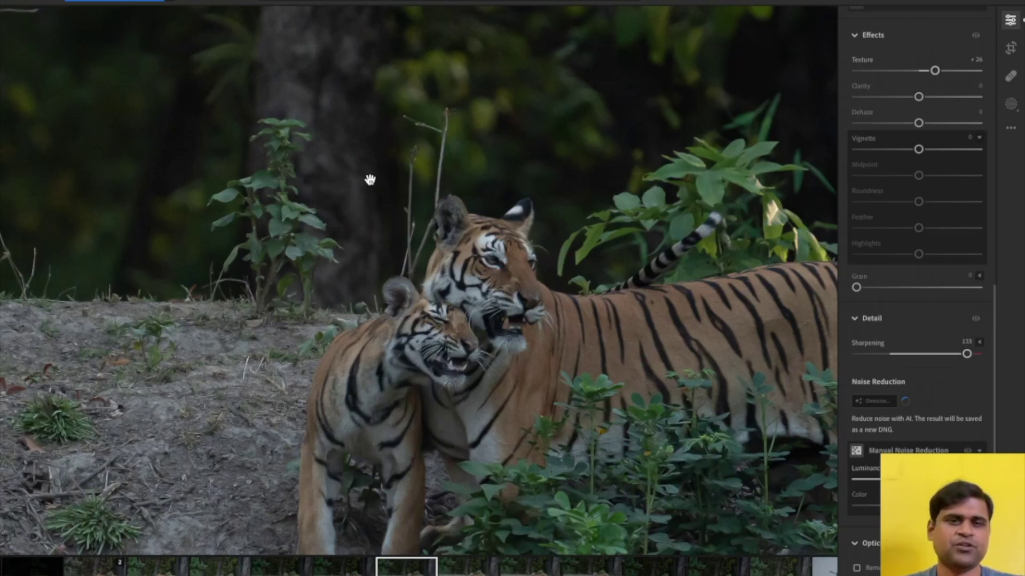
# Check the denoised tigers' faces up close, reduce Sharpening to 89 and set Texture to +1.
pyautogui.click(503, 293)
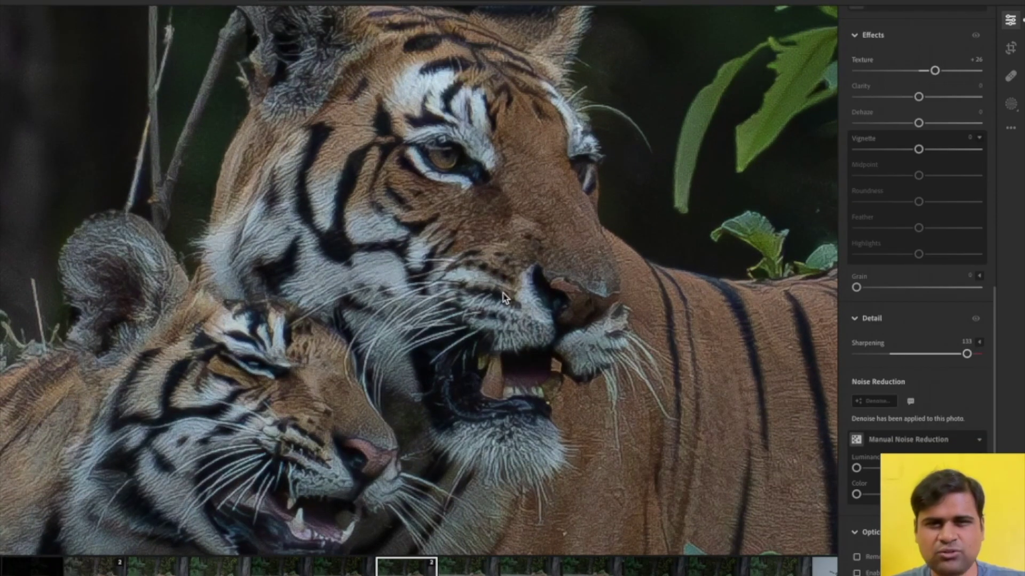
pyautogui.click(504, 298)
pyautogui.moveTo(966, 355); pyautogui.dragTo(930, 355)
pyautogui.moveTo(936, 71); pyautogui.dragTo(919, 71)
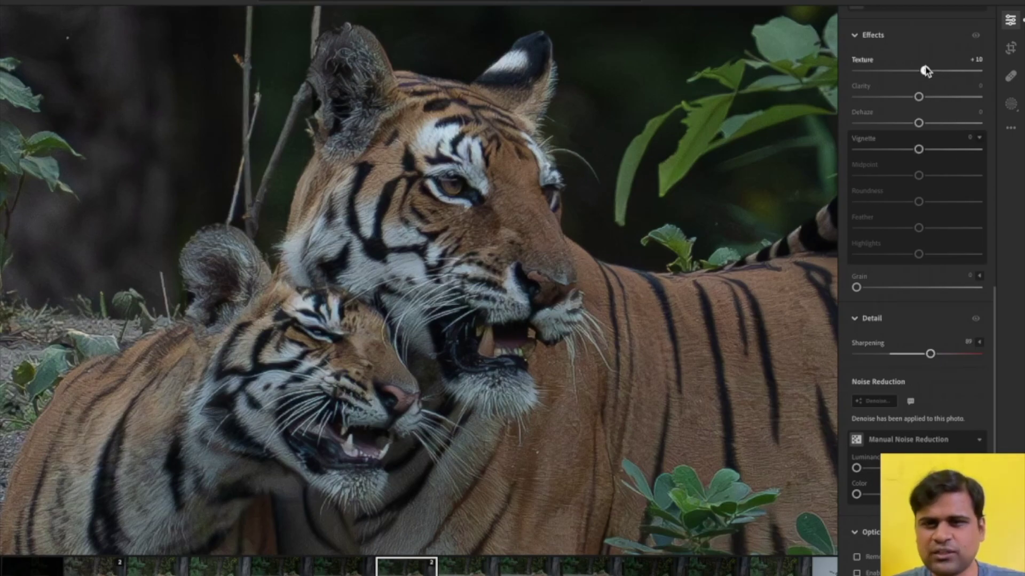
# Inspect the denoised fur, ears, eyes and whiskers of both tigers up close.
pyautogui.click(348, 82)
pyautogui.moveTo(348, 82); pyautogui.dragTo(386, 111)
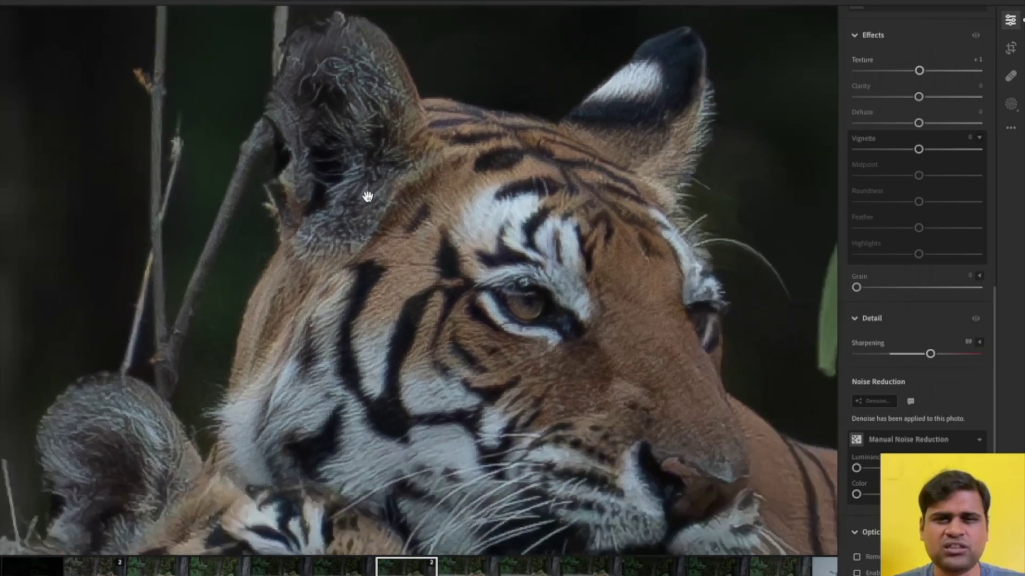
pyautogui.click(368, 198)
pyautogui.click(459, 258)
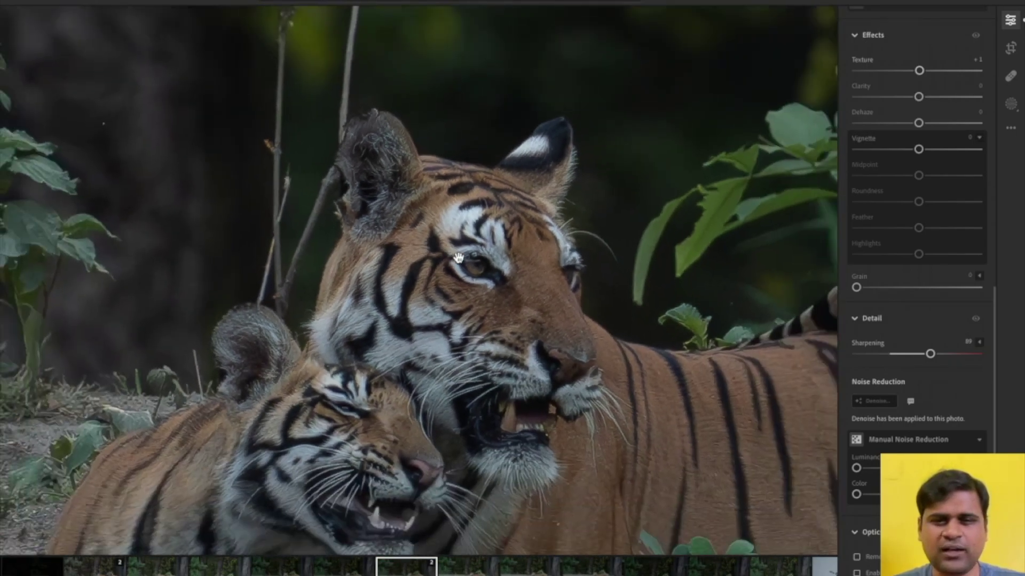
pyautogui.click(586, 395)
pyautogui.click(454, 313)
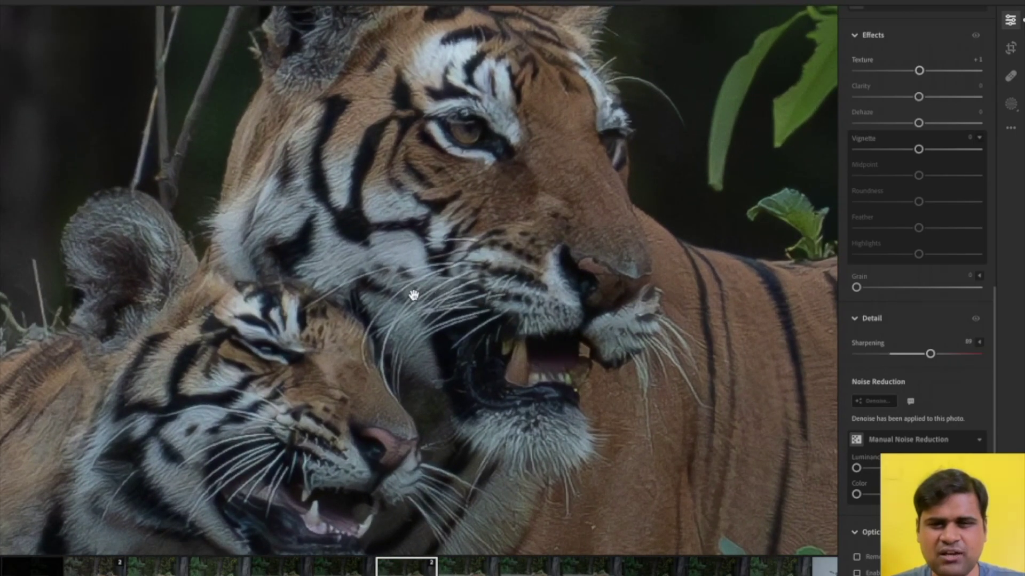
pyautogui.click(555, 361)
pyautogui.click(421, 198)
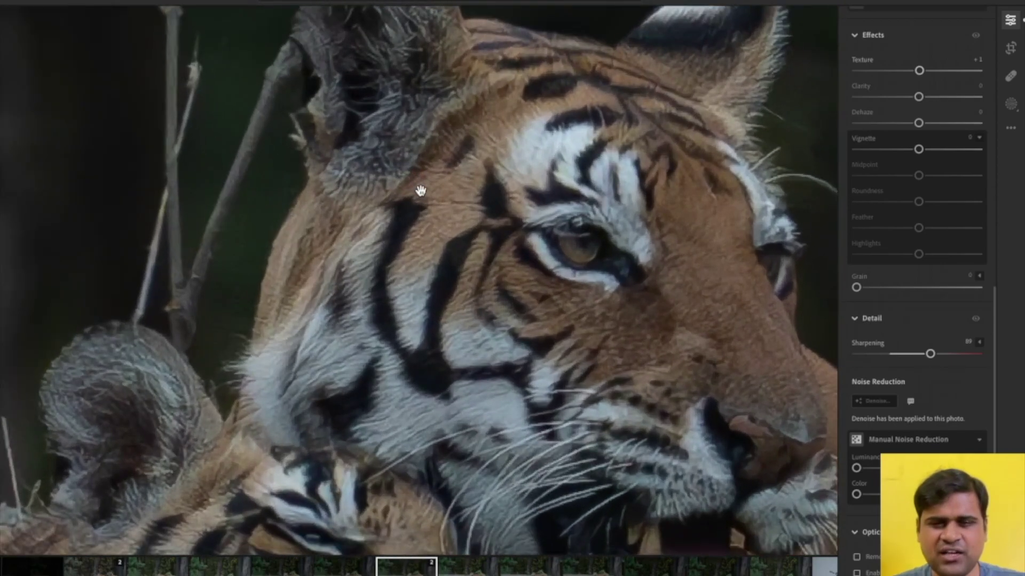
pyautogui.click(647, 294)
pyautogui.click(458, 313)
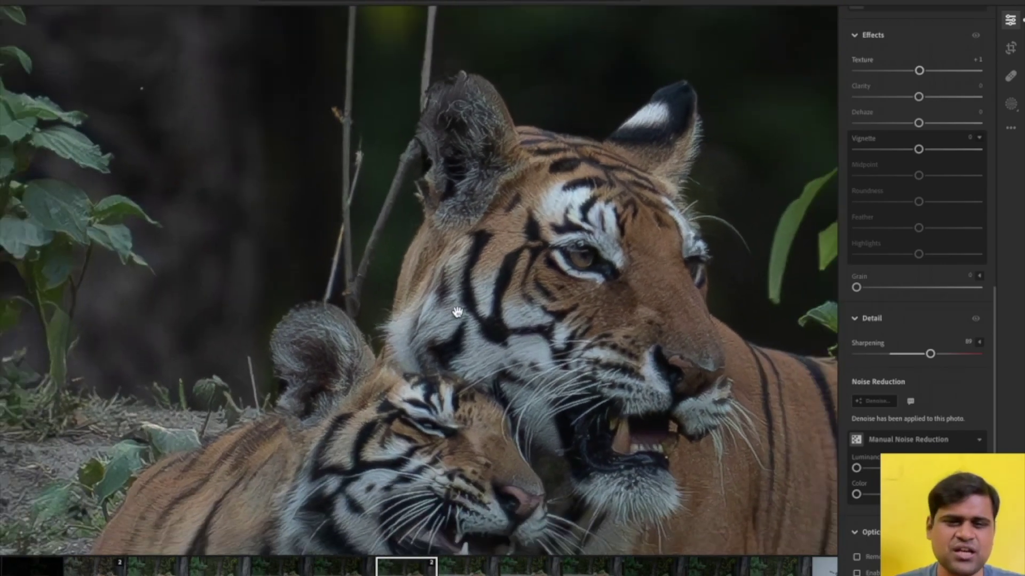
# Compare the overall look of the denoised photo with the close-up detail around the tigers' faces.
pyautogui.click(579, 327)
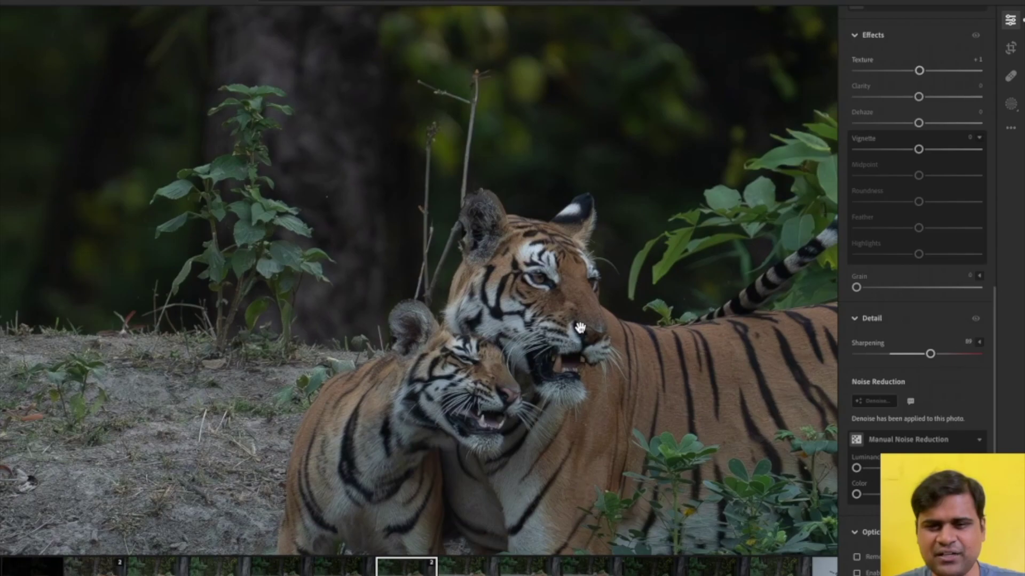
pyautogui.click(467, 393)
pyautogui.scroll(2, 568, 284)
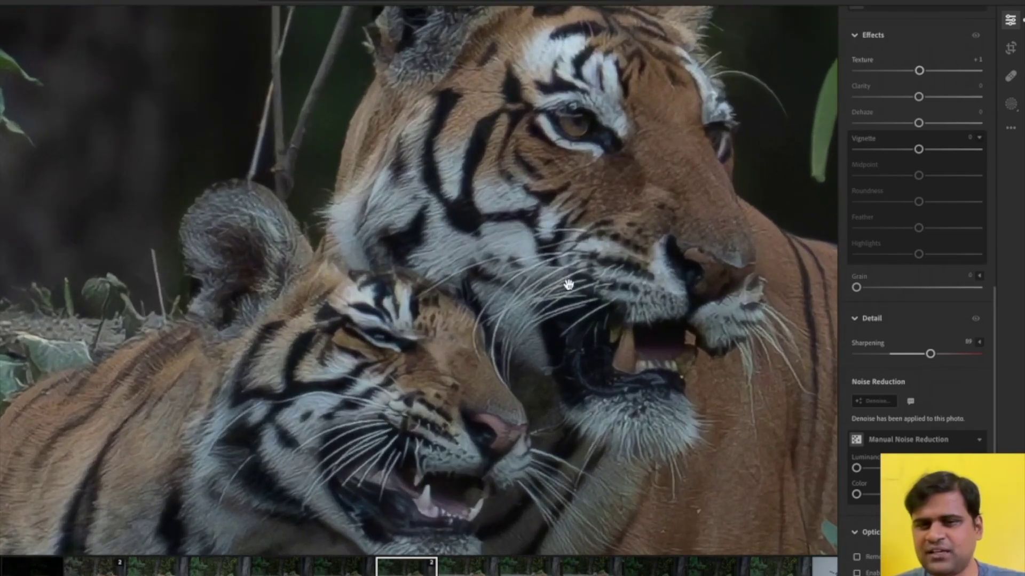
pyautogui.scroll(-3, 569, 284)
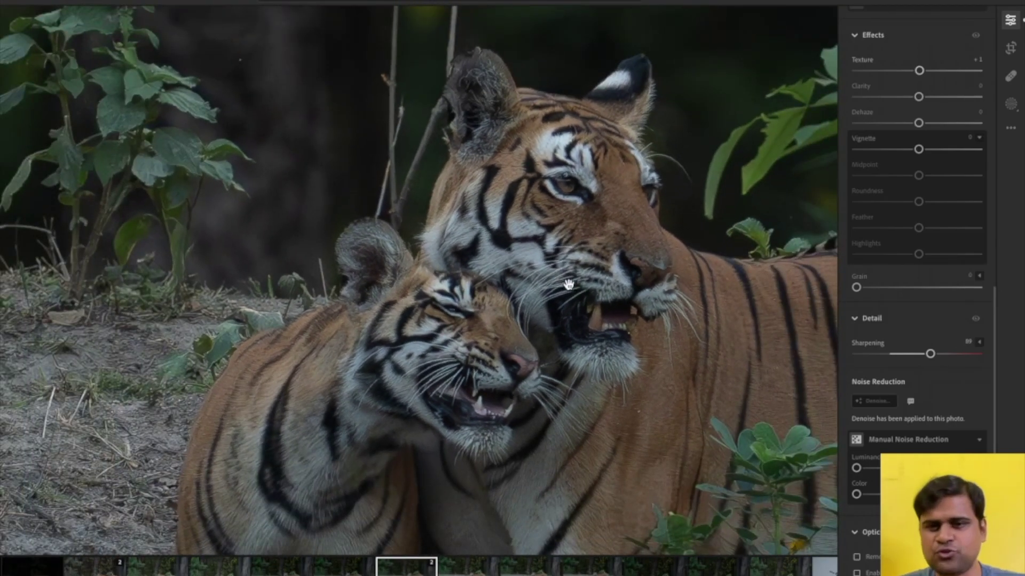
pyautogui.scroll(2, 577, 225)
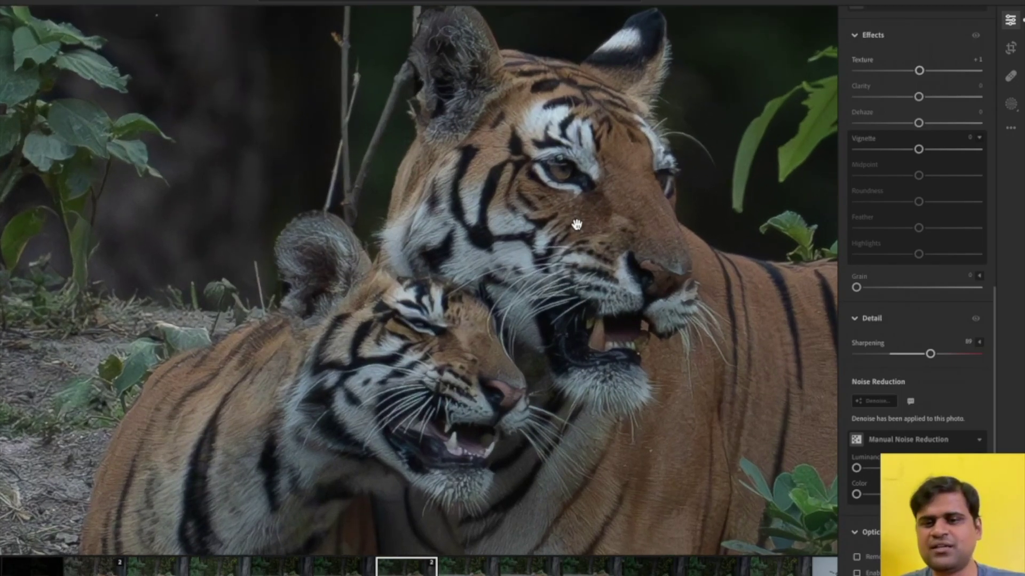
pyautogui.click(577, 225)
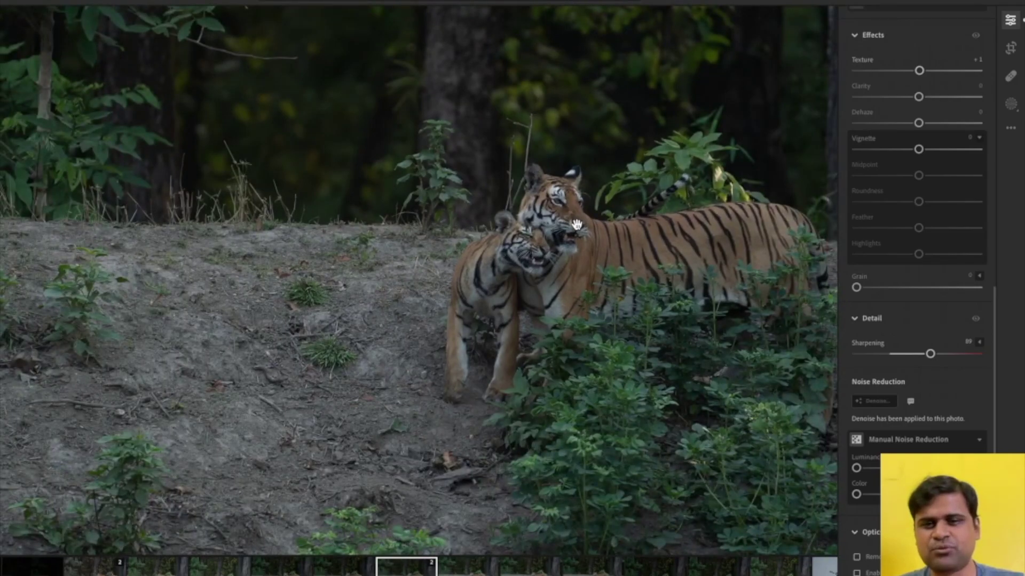
pyautogui.scroll(4, 576, 225)
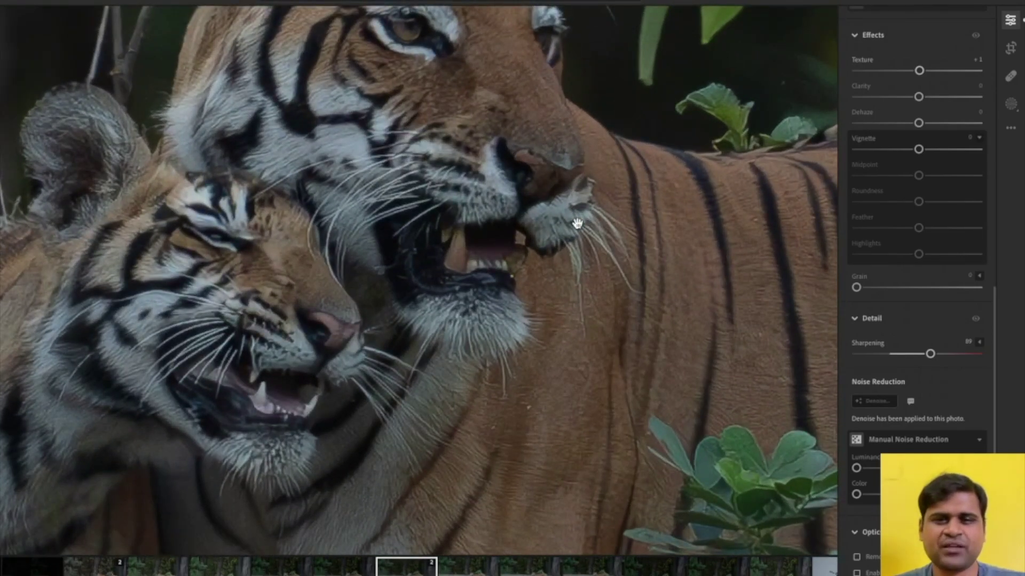
pyautogui.click(576, 224)
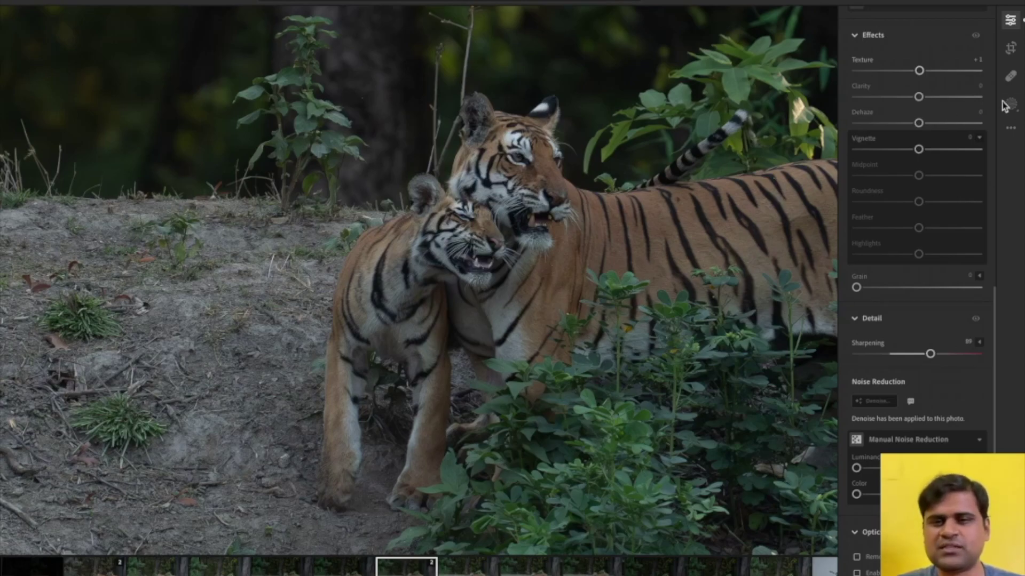
# Set the photo's Highlights to -100 and Shadows to +100 in the light adjustments.
pyautogui.scroll(10, 909, 152)
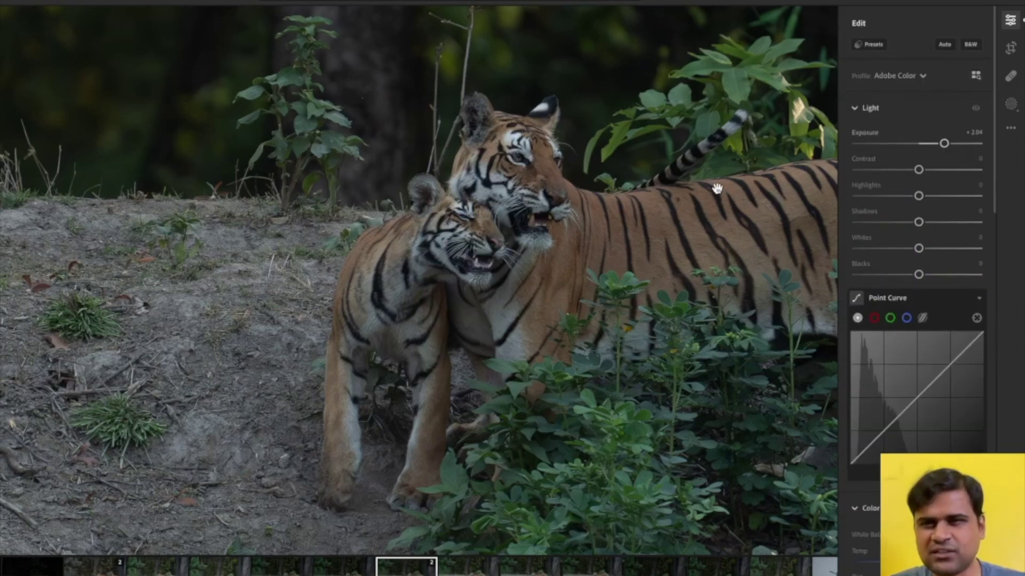
pyautogui.click(719, 101)
pyautogui.click(543, 346)
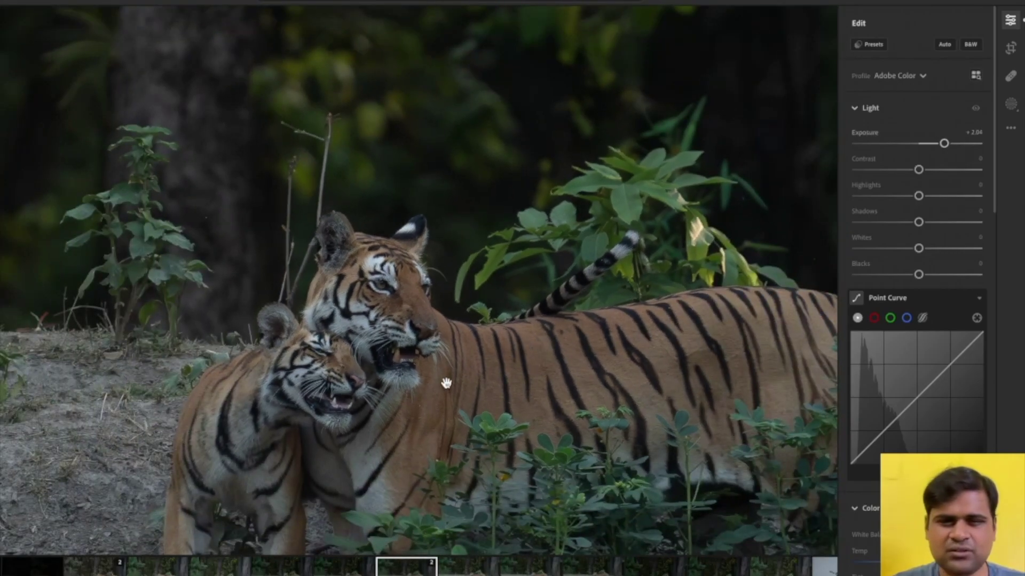
pyautogui.scroll(5, 446, 384)
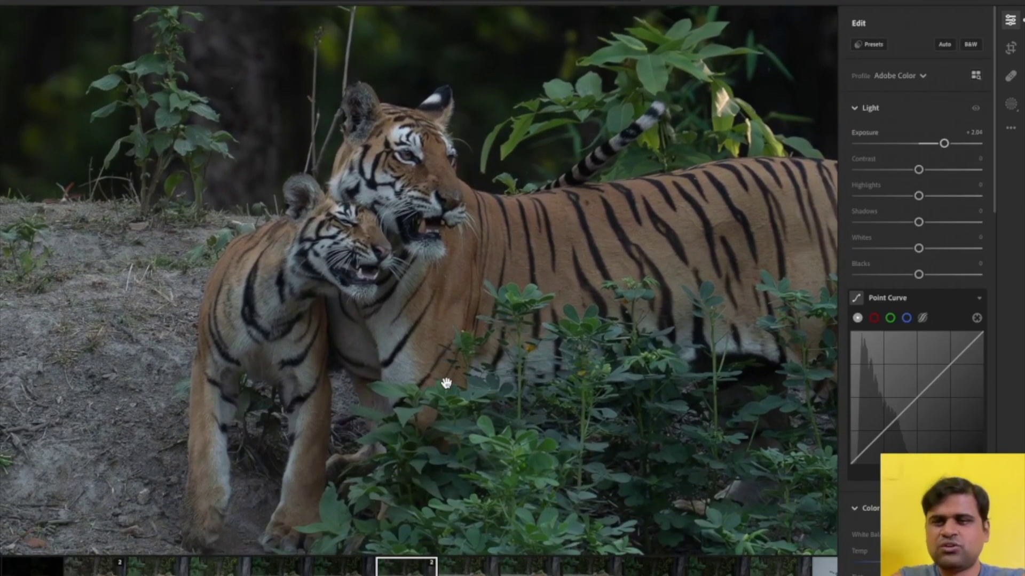
pyautogui.moveTo(921, 196); pyautogui.dragTo(821, 212)
pyautogui.moveTo(919, 222); pyautogui.dragTo(1004, 231)
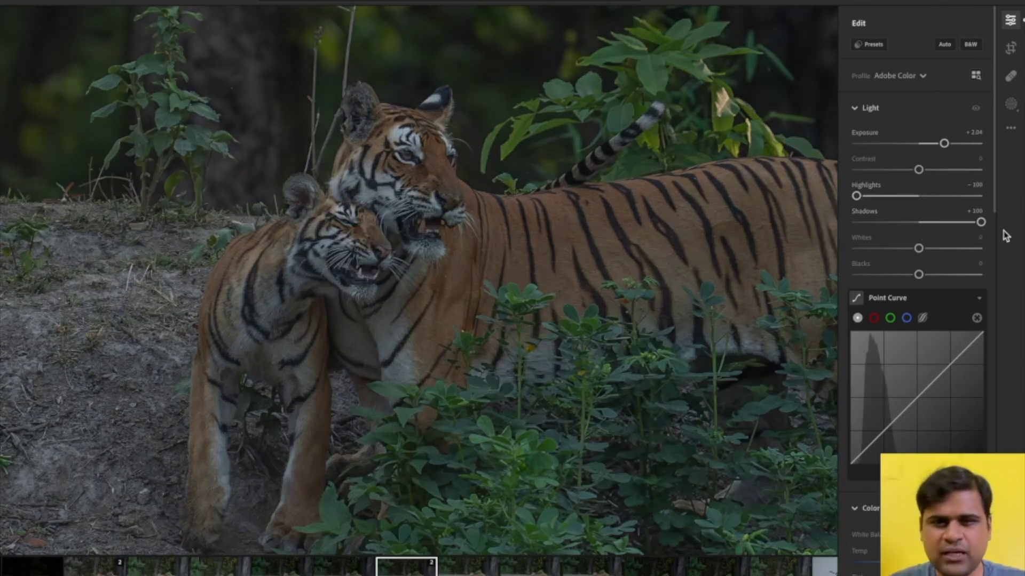
# Dismiss the Edit Date & Time tip, set Contrast to +13 and check the tigers' faces.
pyautogui.click(410, 202)
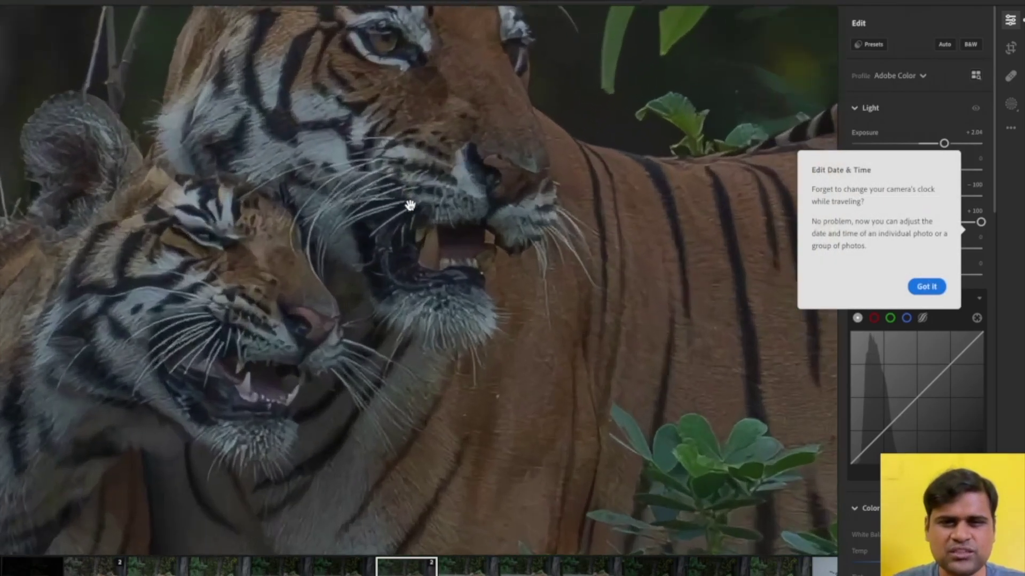
pyautogui.click(928, 290)
pyautogui.click(438, 305)
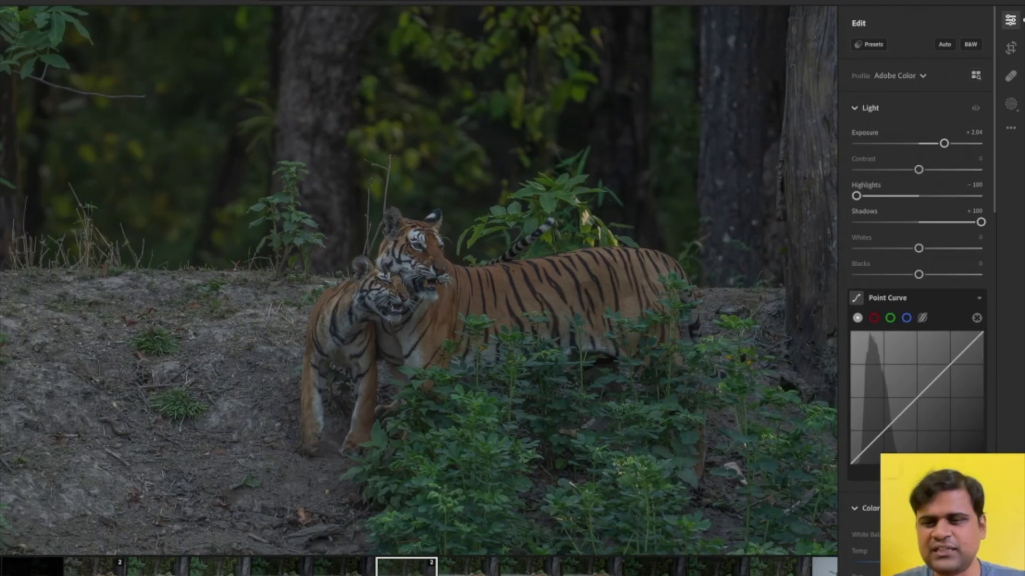
pyautogui.moveTo(924, 171); pyautogui.dragTo(926, 170)
pyautogui.click(392, 281)
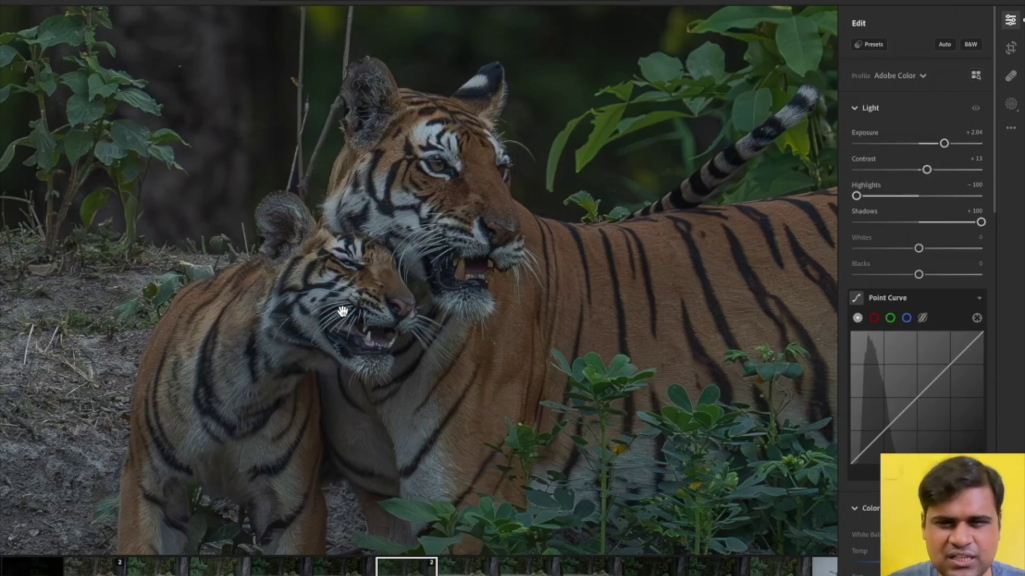
pyautogui.click(382, 289)
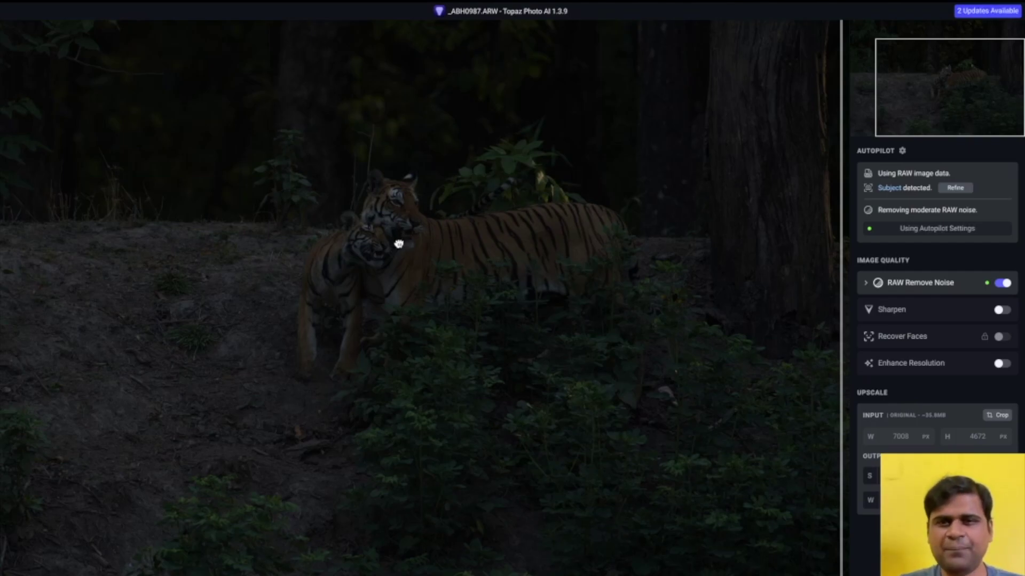
# Switch to Topaz Photo AI, expand the RAW Remove Noise settings and review the autopilot and image quality options.
pyautogui.scroll(1, 398, 244)
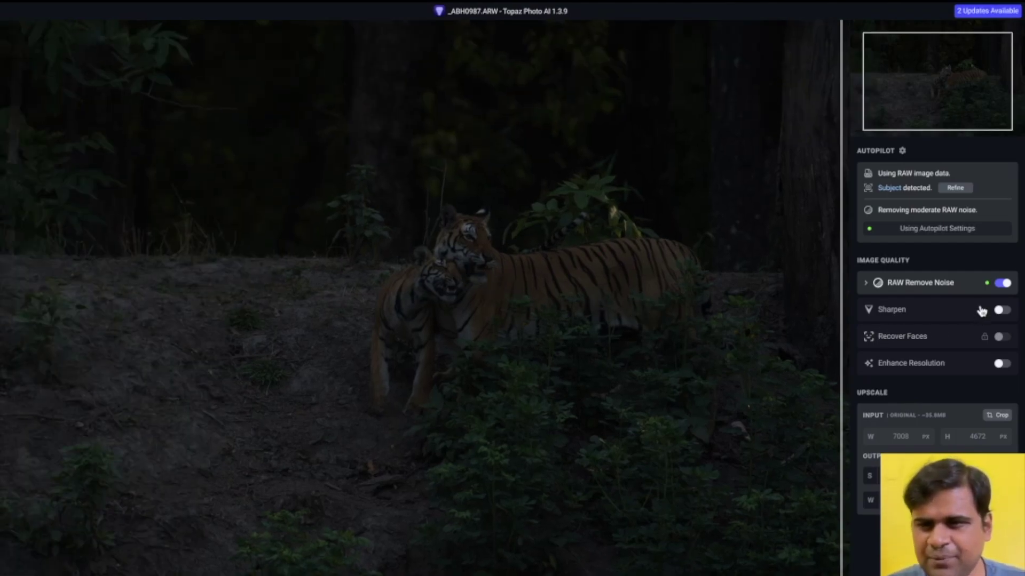
pyautogui.click(866, 283)
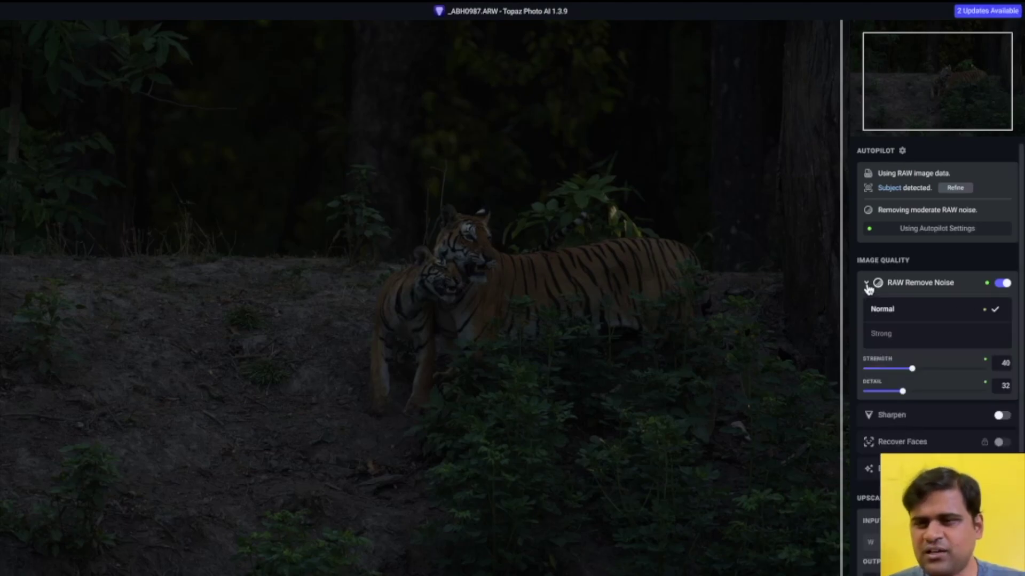
pyautogui.moveTo(890, 193)
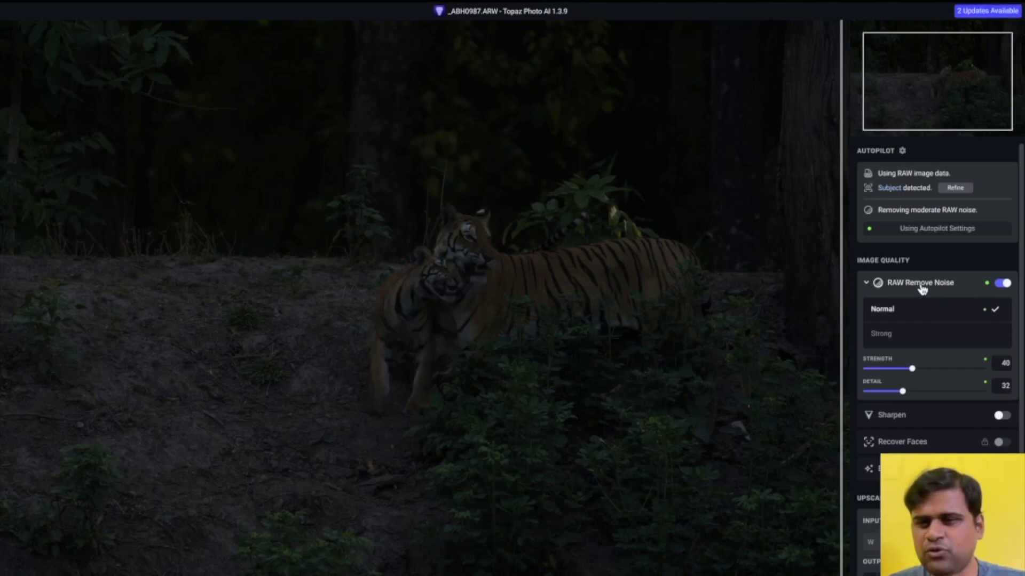
pyautogui.scroll(-1, 949, 306)
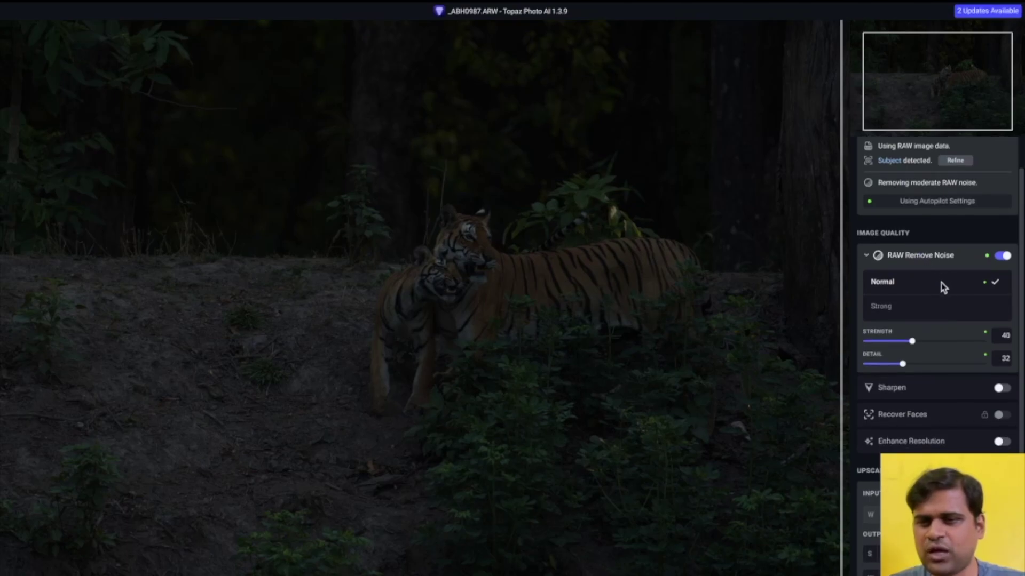
pyautogui.scroll(1, 923, 255)
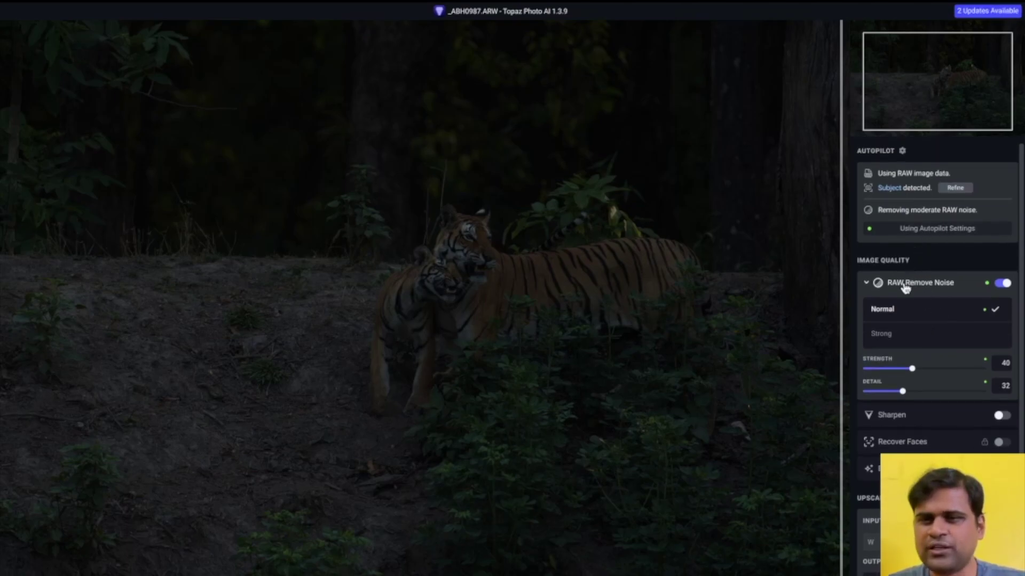
pyautogui.scroll(-1, 903, 286)
pyautogui.scroll(-1, 931, 353)
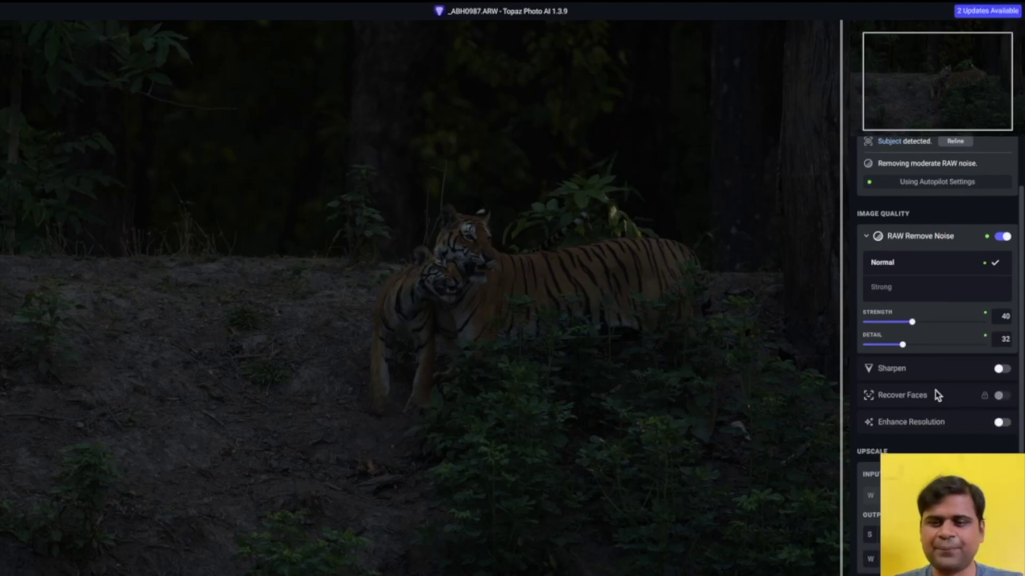
pyautogui.scroll(2, 938, 396)
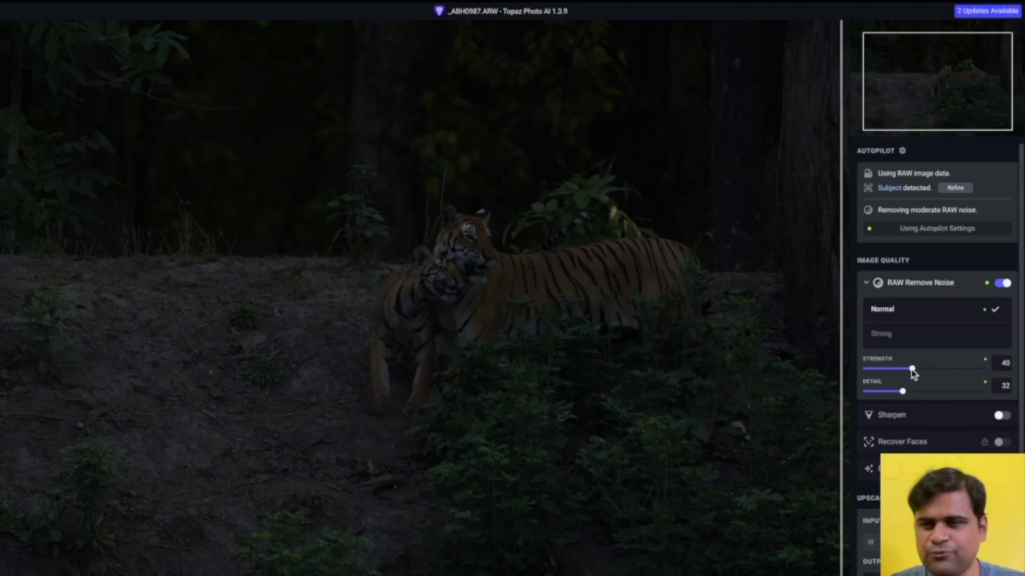
# Set the RAW Remove Noise strength to 89 and compare before and after around the tigers at 100%.
pyautogui.moveTo(911, 371); pyautogui.dragTo(961, 373)
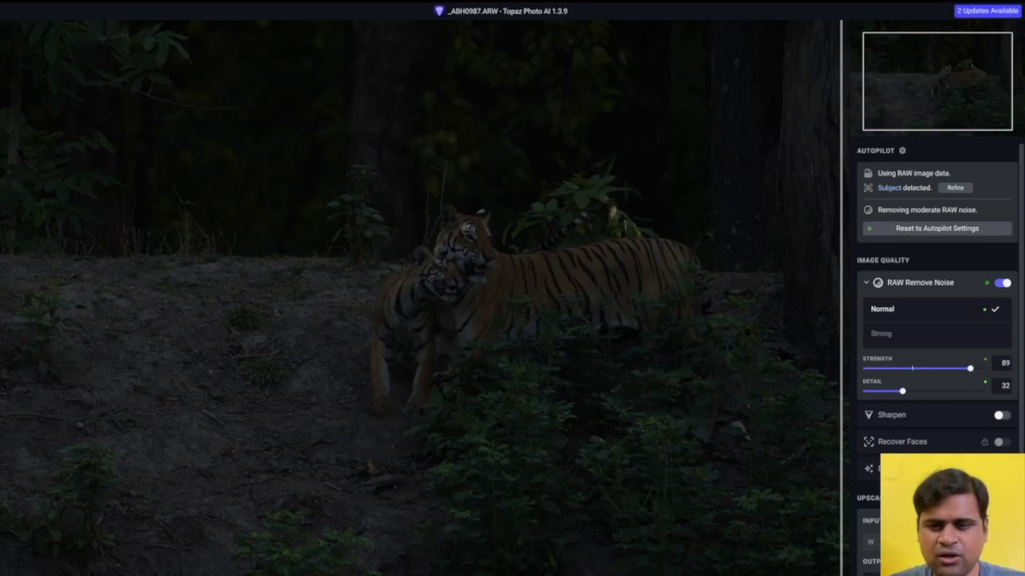
pyautogui.moveTo(843, 438); pyautogui.dragTo(334, 470)
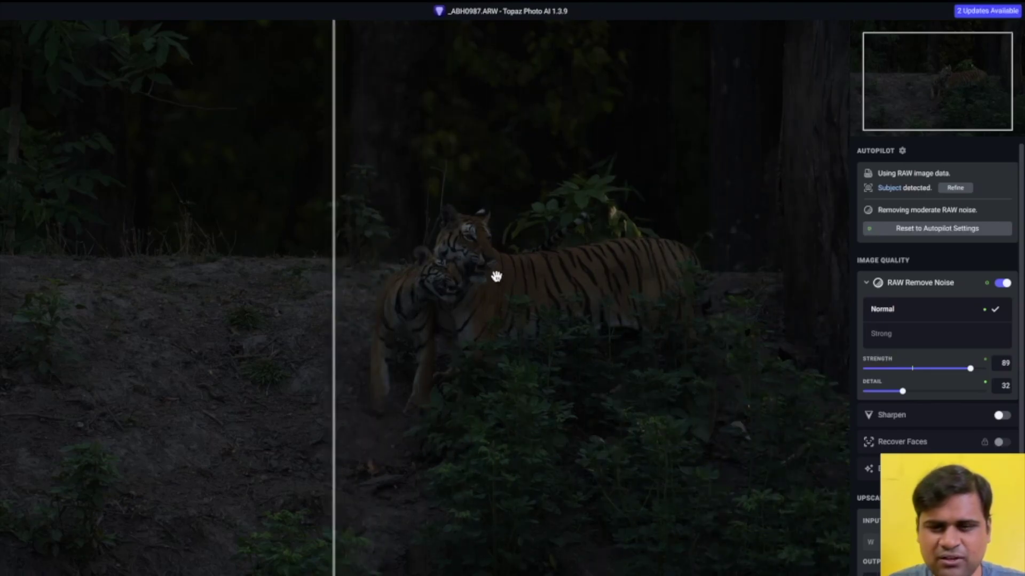
pyautogui.click(811, 570)
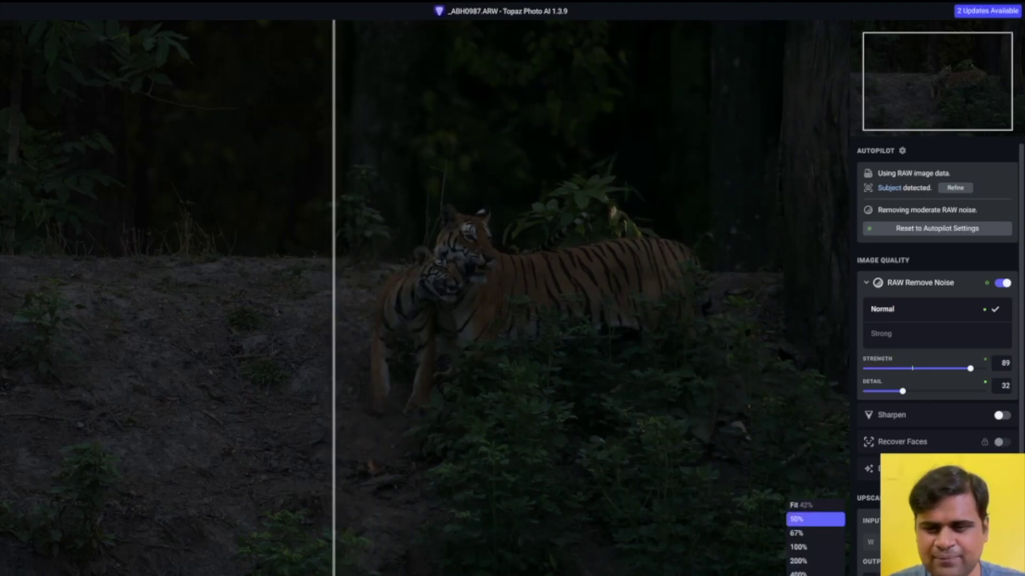
pyautogui.click(804, 548)
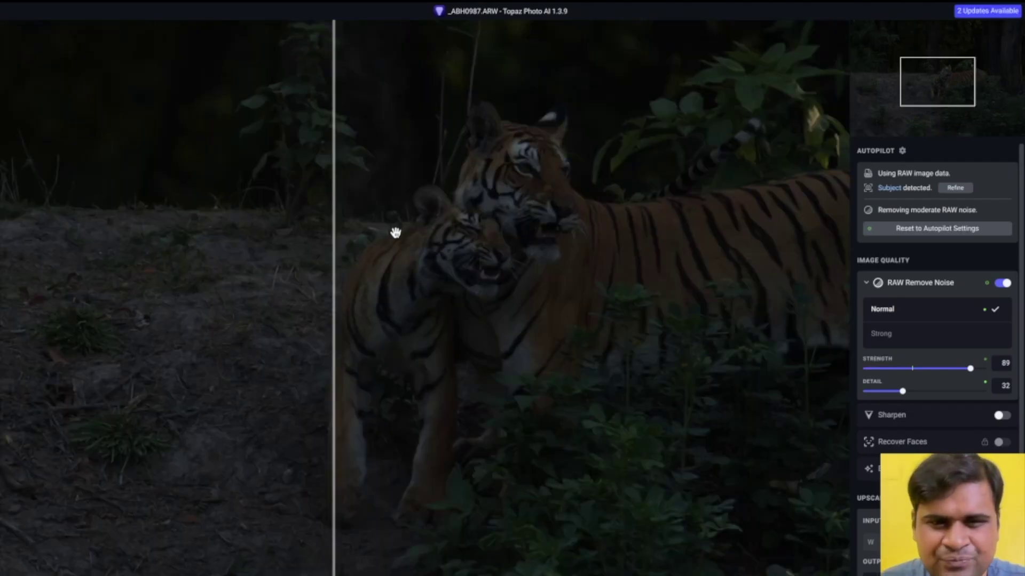
pyautogui.moveTo(339, 240)
pyautogui.mouseDown()
pyautogui.moveTo(620, 242)
pyautogui.moveTo(336, 251)
pyautogui.mouseUp()
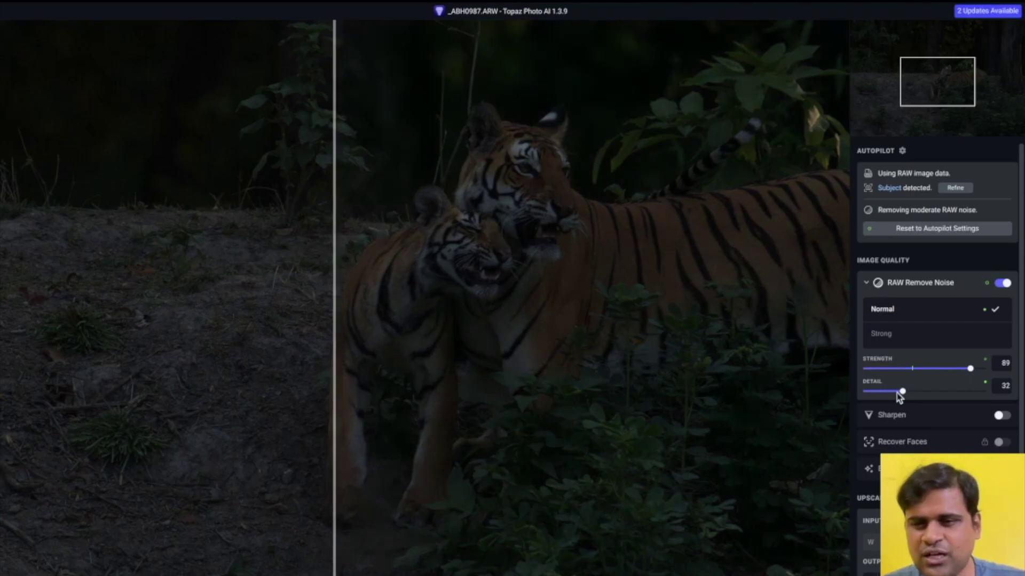
# Enable Sharpen with the Strong model and inspect the tigers' faces at 200%.
pyautogui.click(1002, 415)
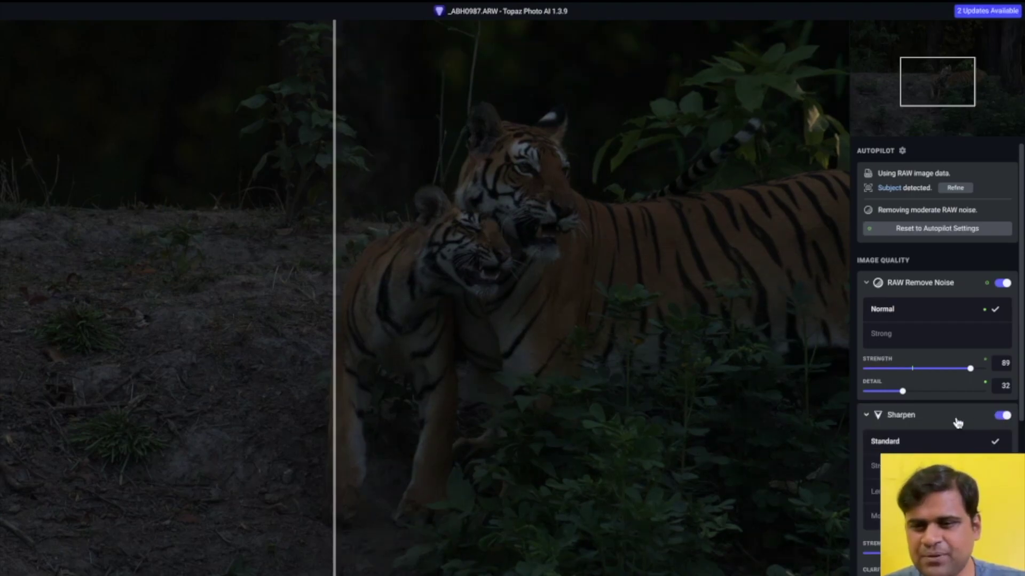
pyautogui.click(907, 466)
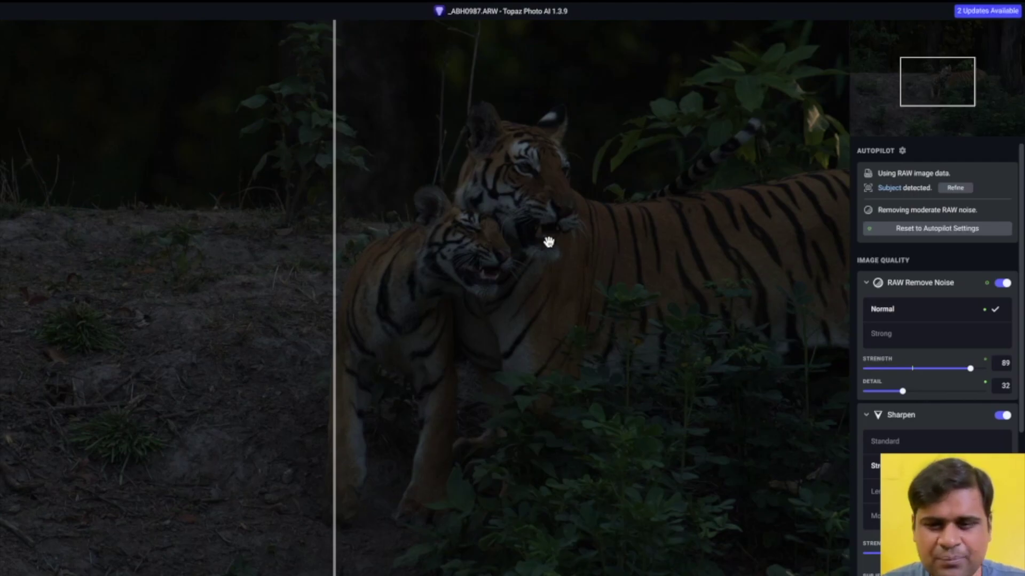
pyautogui.click(827, 552)
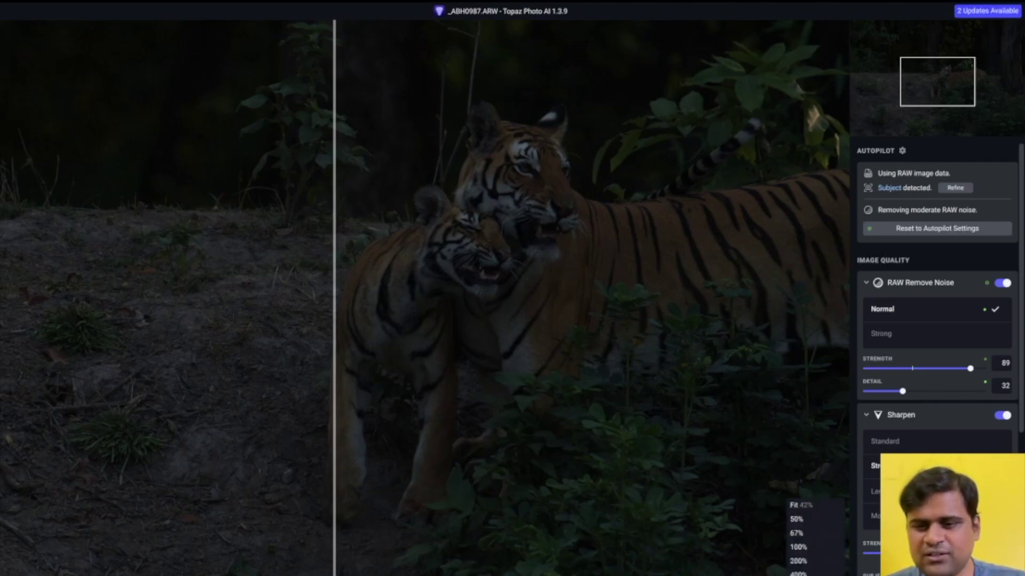
pyautogui.click(810, 574)
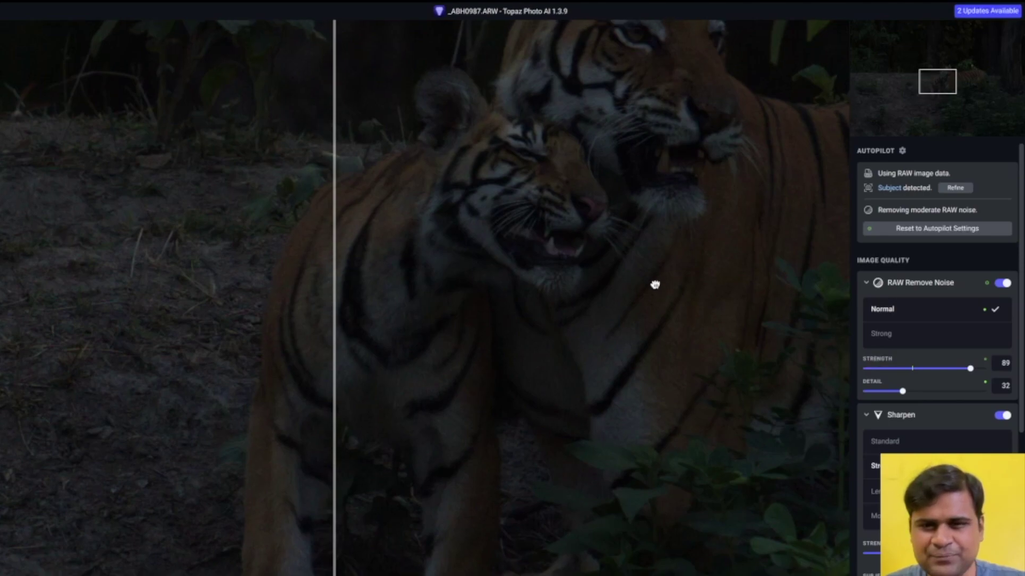
pyautogui.scroll(5, 655, 284)
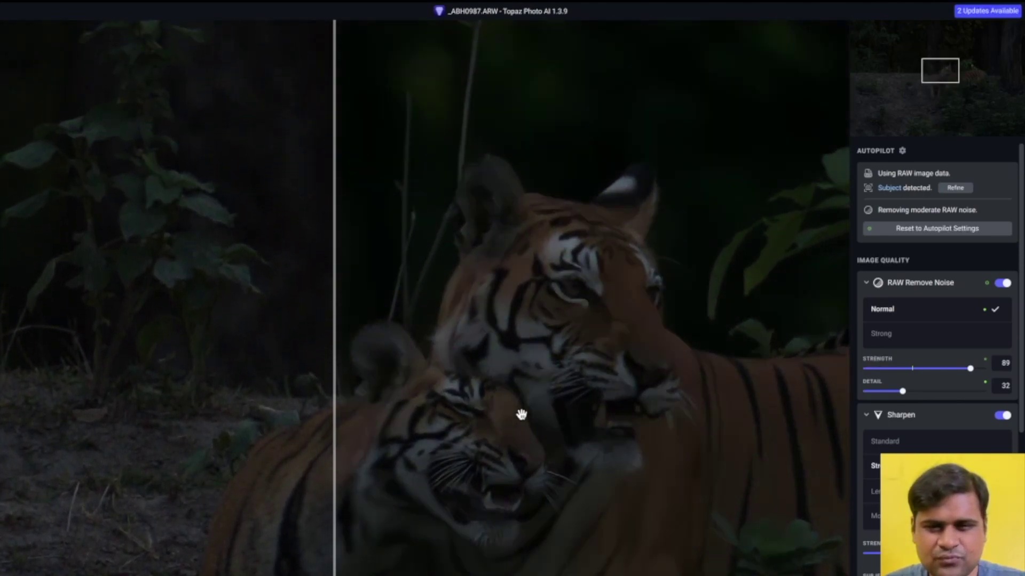
pyautogui.scroll(-3, 560, 370)
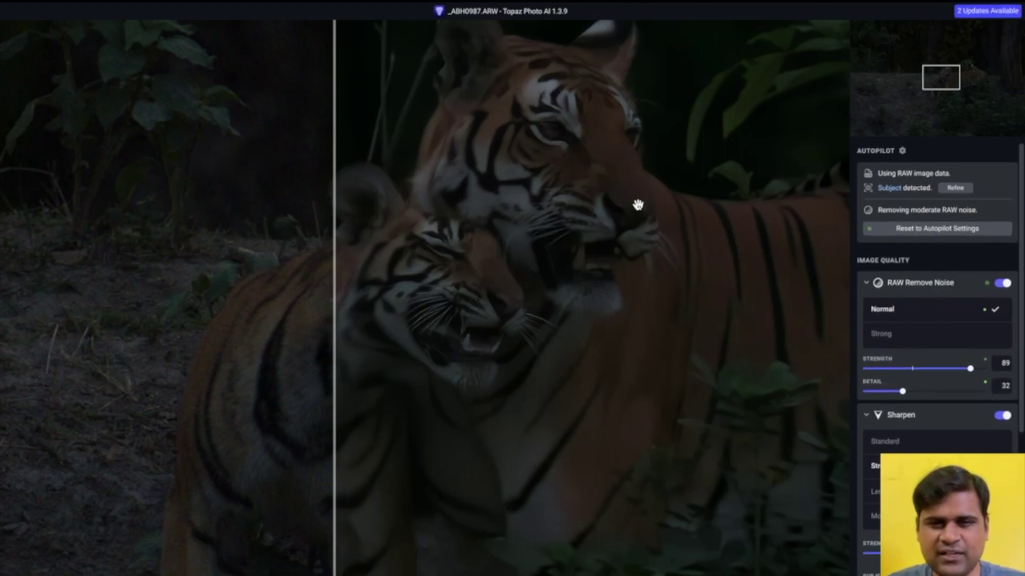
pyautogui.moveTo(638, 205); pyautogui.dragTo(627, 233)
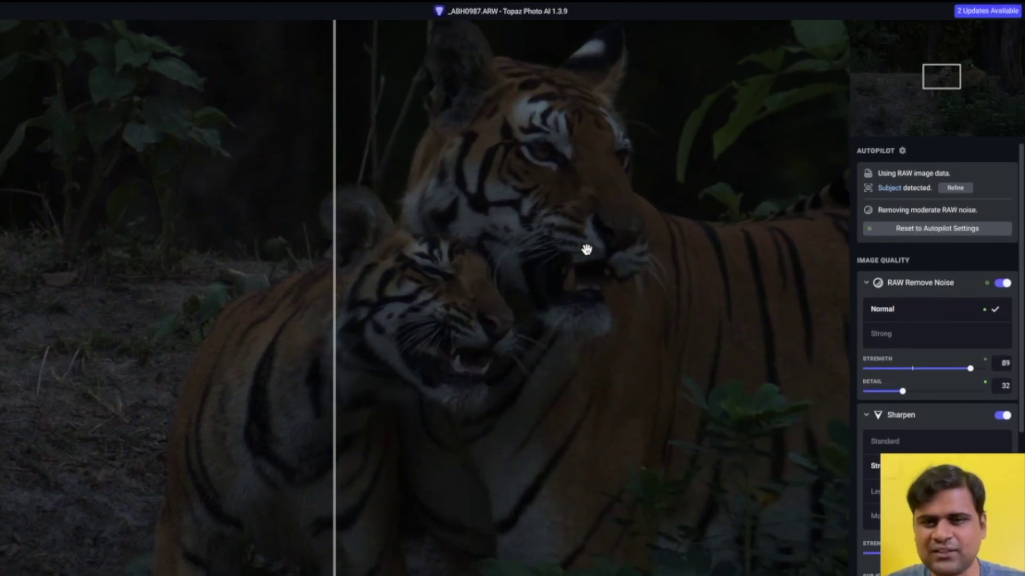
# Set the RAW Remove Noise detail to 68 and compare before and after around the tigers' faces and bodies.
pyautogui.moveTo(903, 392); pyautogui.dragTo(925, 392)
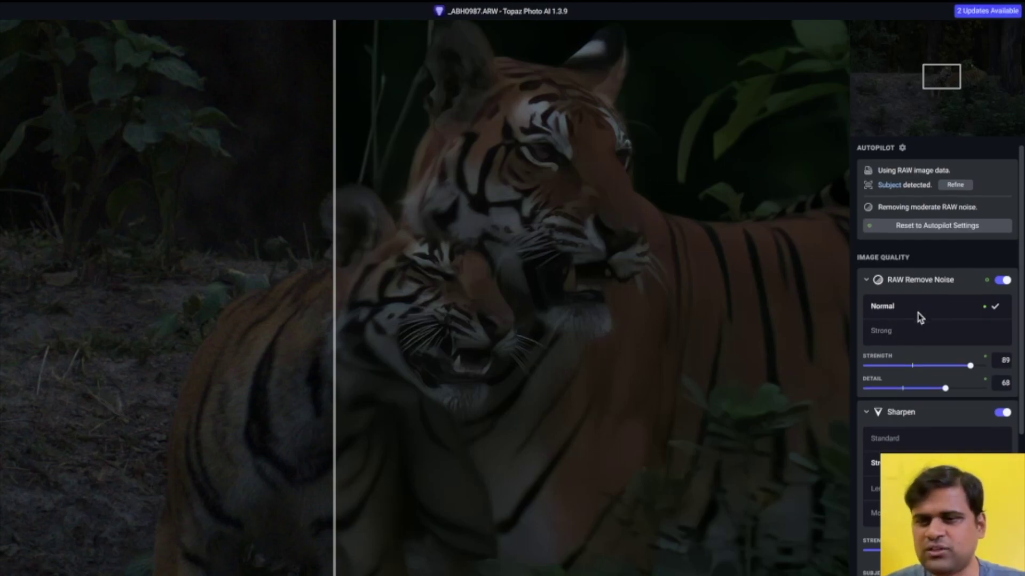
pyautogui.scroll(-4, 915, 342)
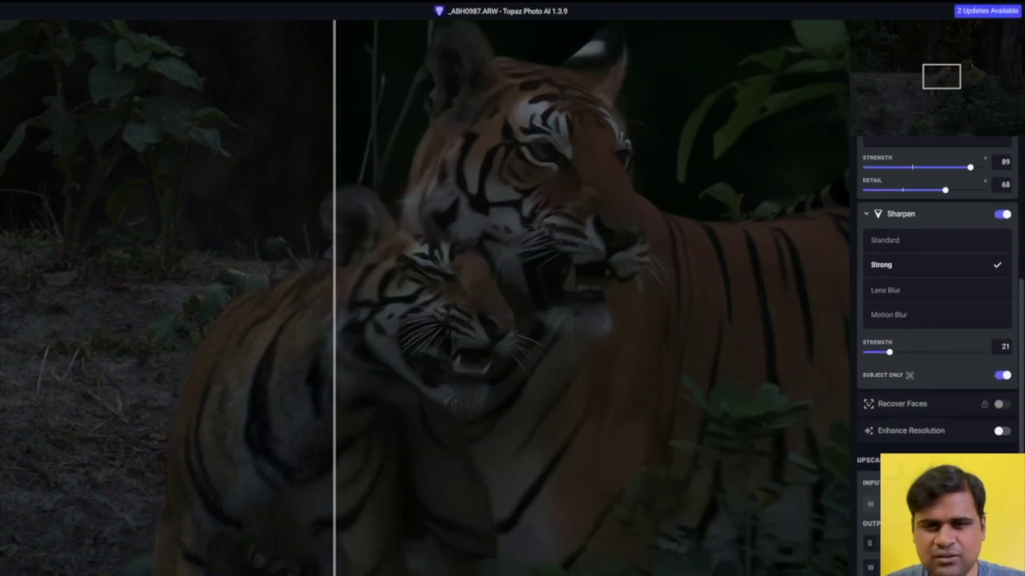
pyautogui.moveTo(463, 318); pyautogui.dragTo(607, 307)
pyautogui.moveTo(329, 254); pyautogui.dragTo(249, 251)
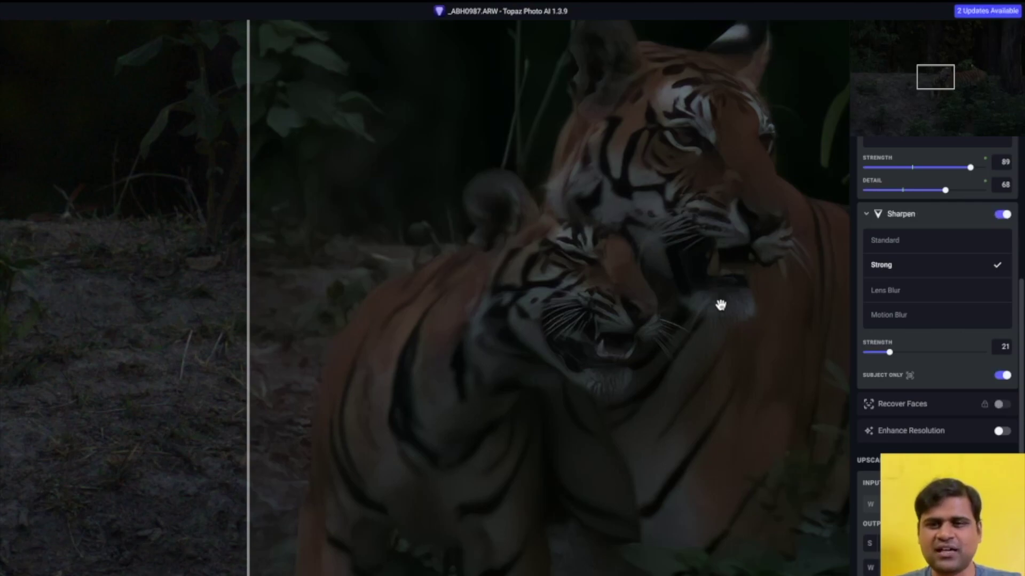
pyautogui.moveTo(720, 302); pyautogui.dragTo(597, 318)
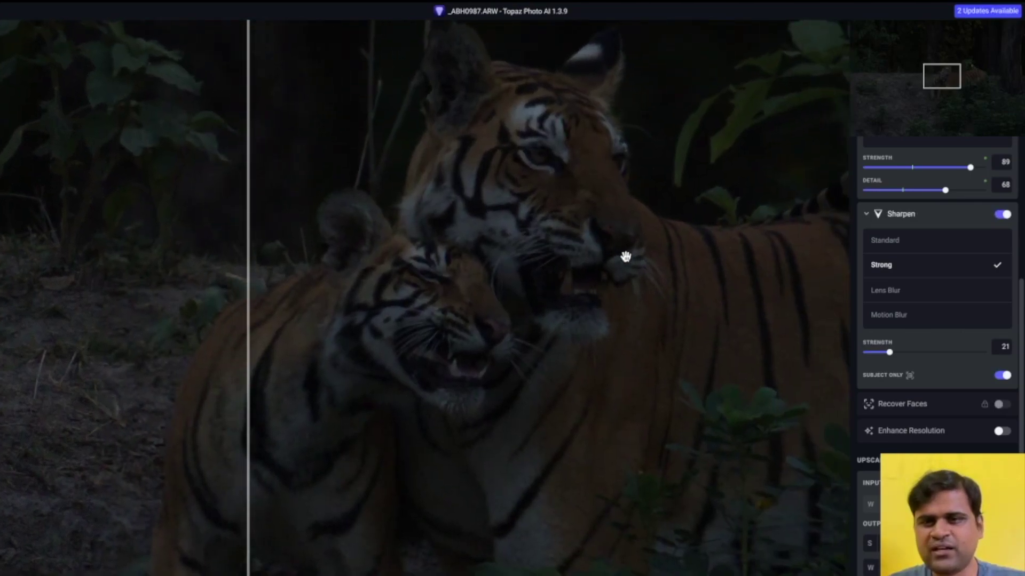
pyautogui.moveTo(613, 274); pyautogui.dragTo(534, 325)
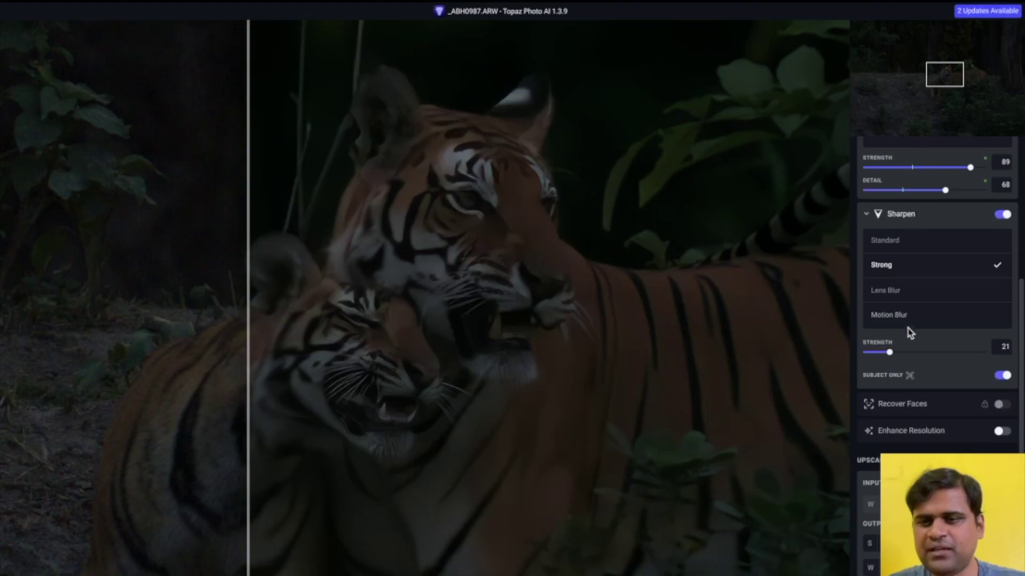
pyautogui.scroll(-1, 928, 394)
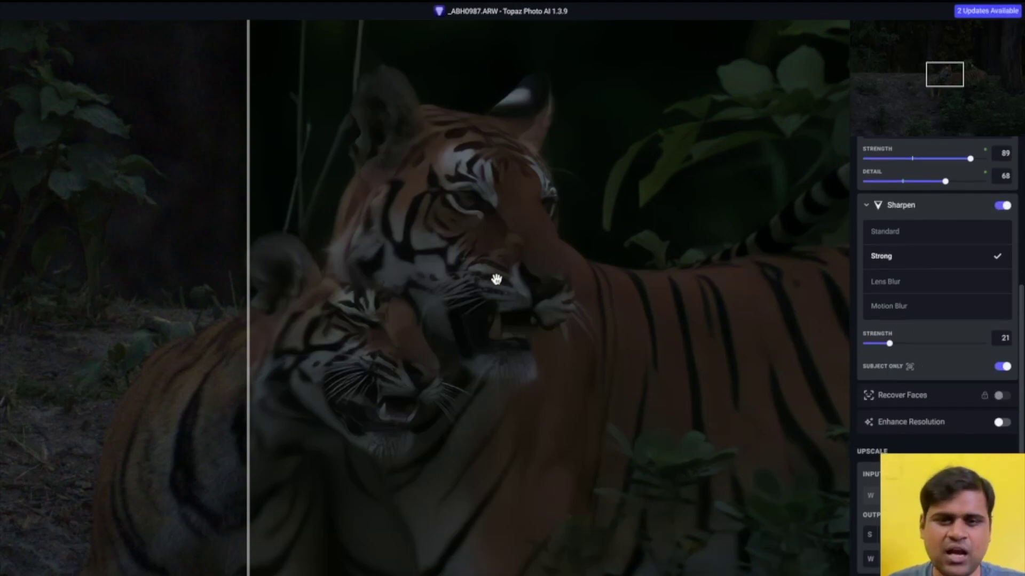
pyautogui.moveTo(495, 276); pyautogui.dragTo(613, 242)
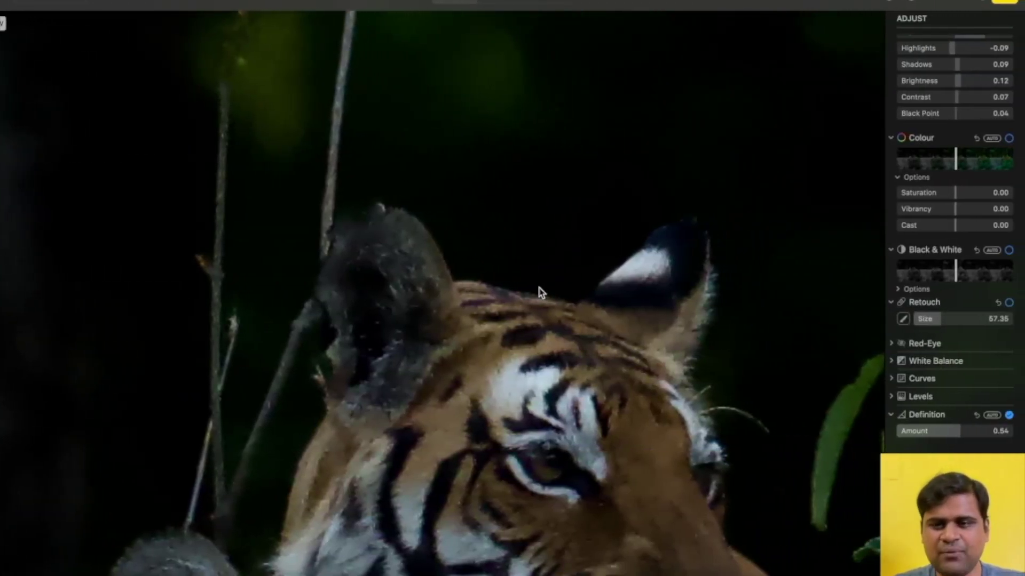
# Review the tigers in Apple Photos, switch to Lightroom and examine the same faces up close.
pyautogui.scroll(-5, 547, 402)
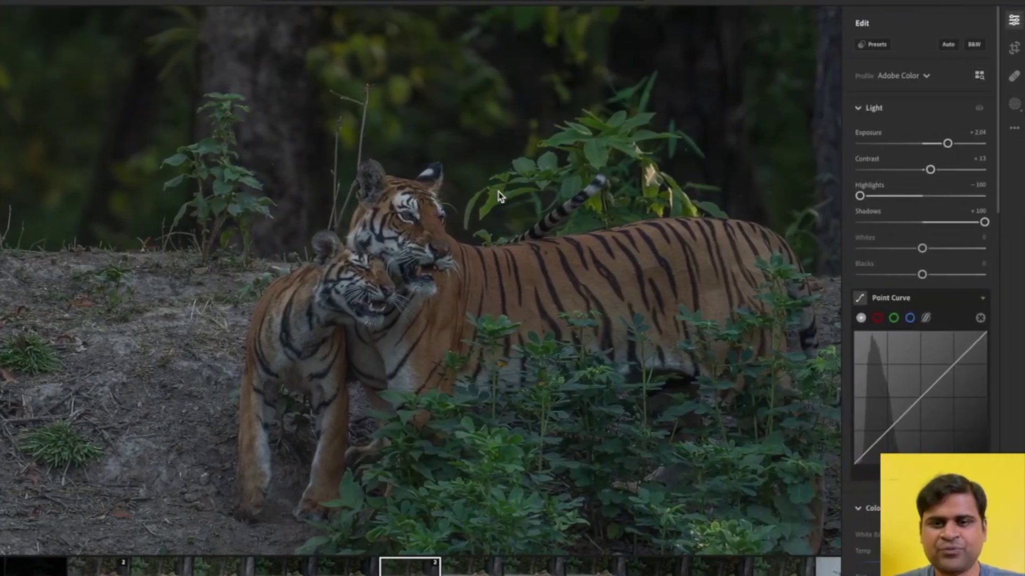
pyautogui.click(397, 247)
pyautogui.scroll(-3, 390, 253)
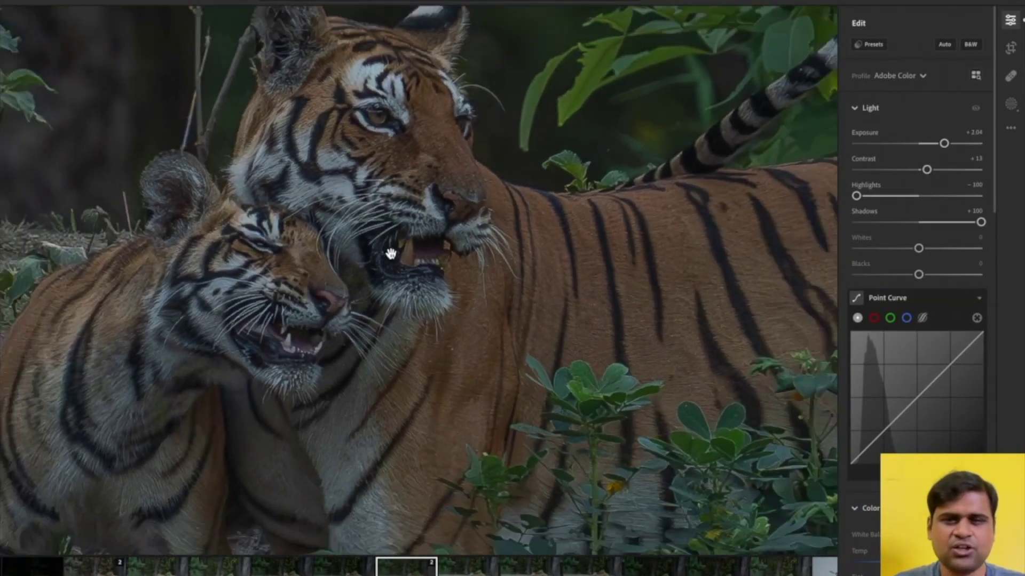
pyautogui.click(390, 253)
# Set the photo's Texture to -38 in the Lightroom effects adjustments.
pyautogui.scroll(-2, 901, 327)
pyautogui.scroll(-3, 901, 328)
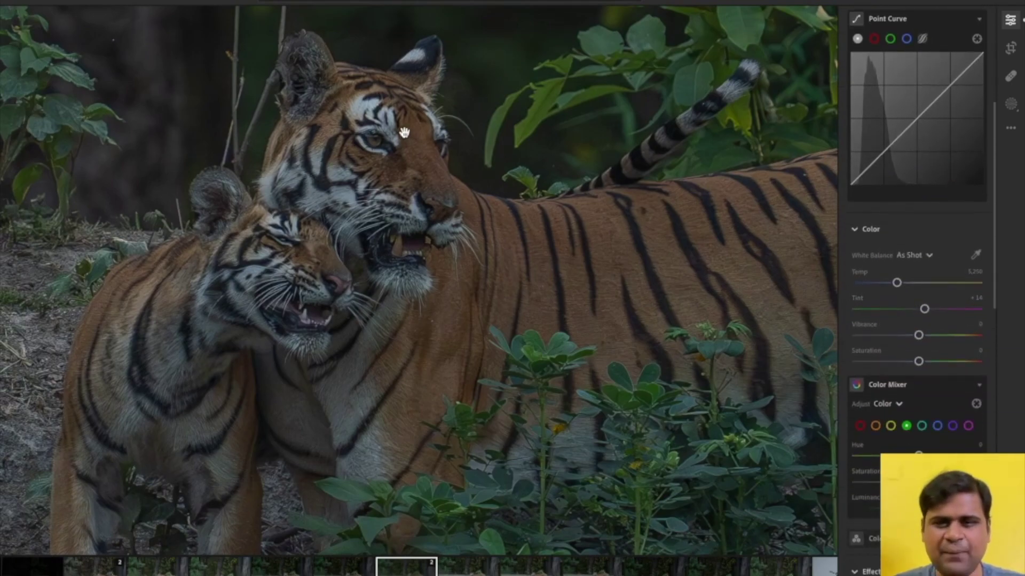
pyautogui.scroll(-4, 862, 497)
pyautogui.scroll(-2, 942, 354)
pyautogui.moveTo(919, 291); pyautogui.dragTo(899, 298)
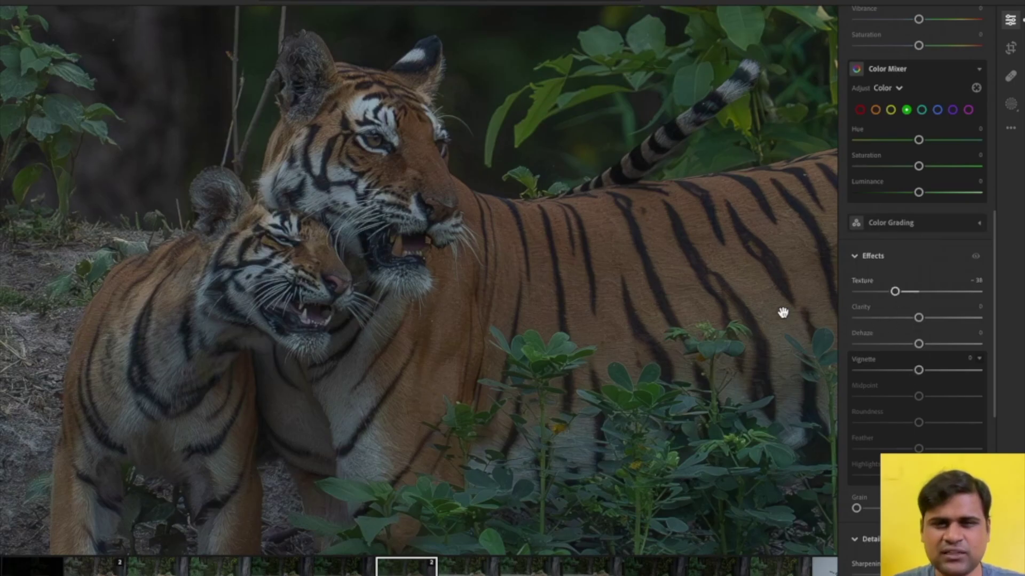
# Examine the softened texture on the tigers at several magnifications and review the sharpening and noise reduction settings.
pyautogui.click(393, 225)
pyautogui.click(392, 224)
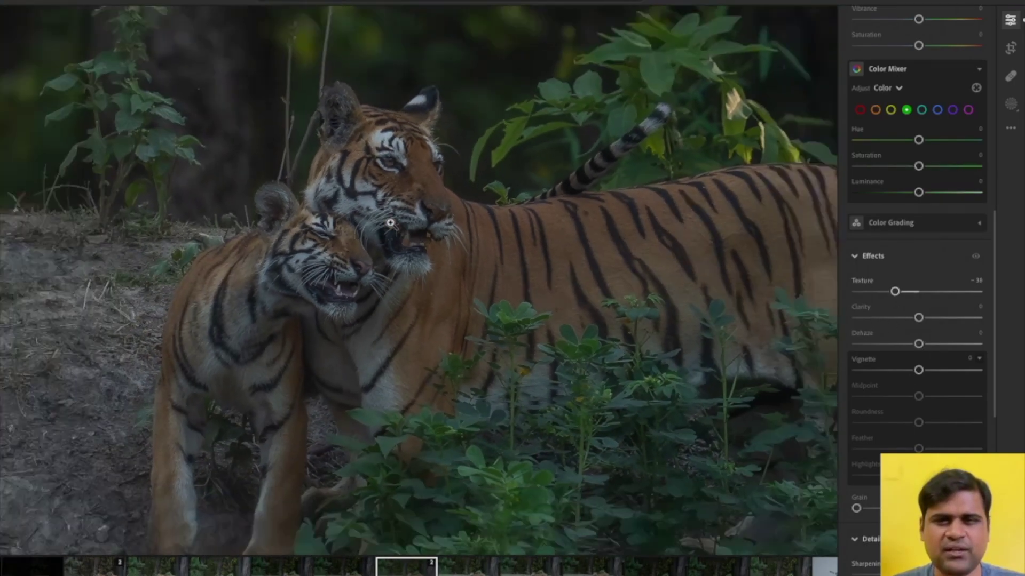
pyautogui.scroll(3, 430, 241)
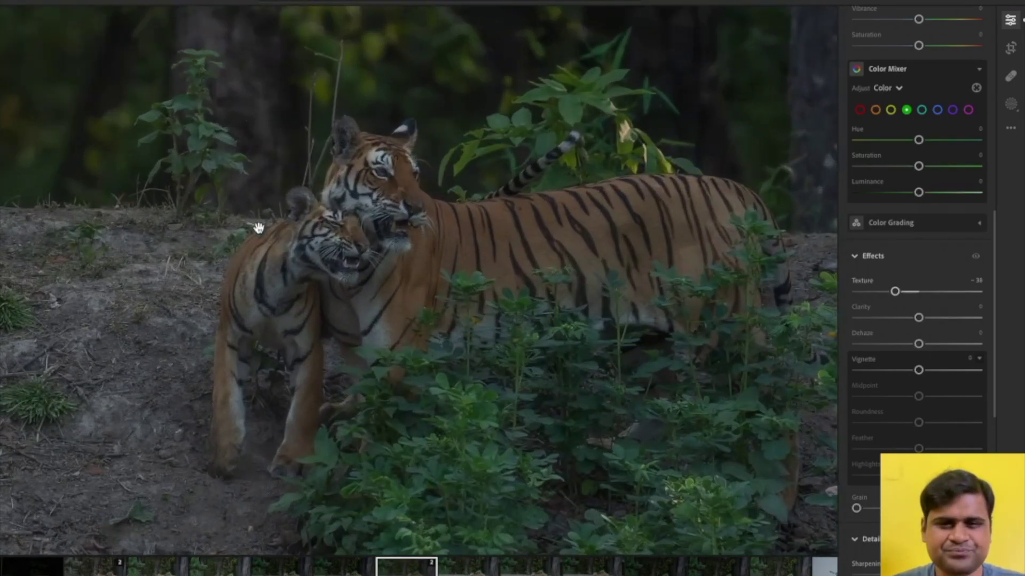
pyautogui.scroll(1, 258, 228)
pyautogui.scroll(2, 398, 223)
pyautogui.scroll(3, 399, 224)
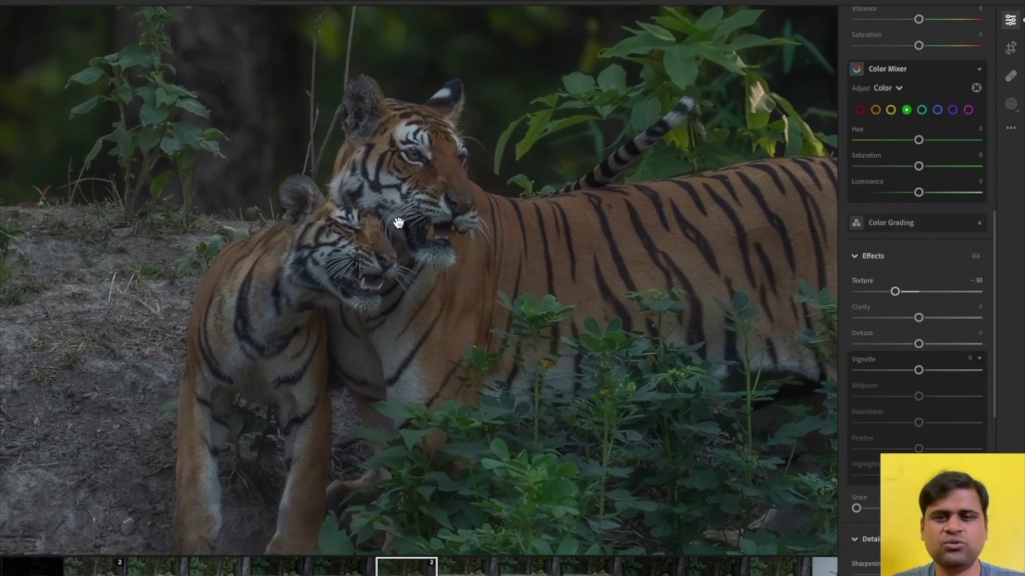
pyautogui.scroll(2, 399, 224)
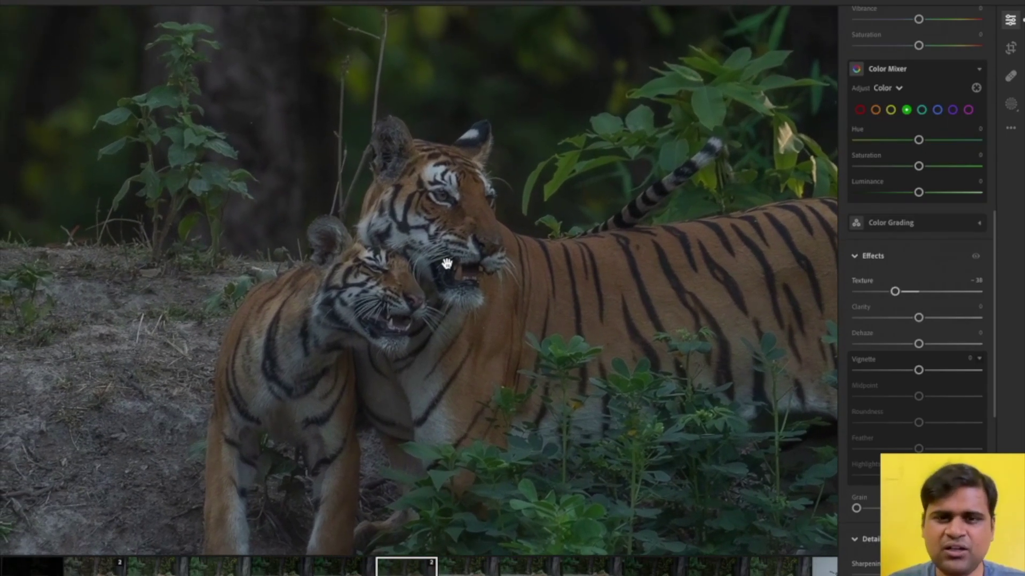
pyautogui.scroll(3, 457, 268)
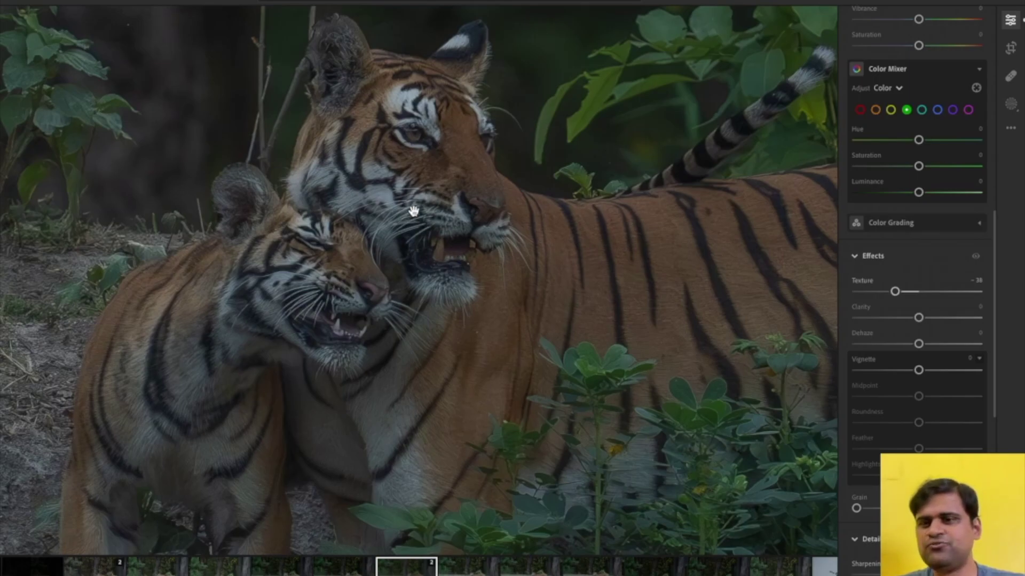
pyautogui.scroll(-8, 939, 367)
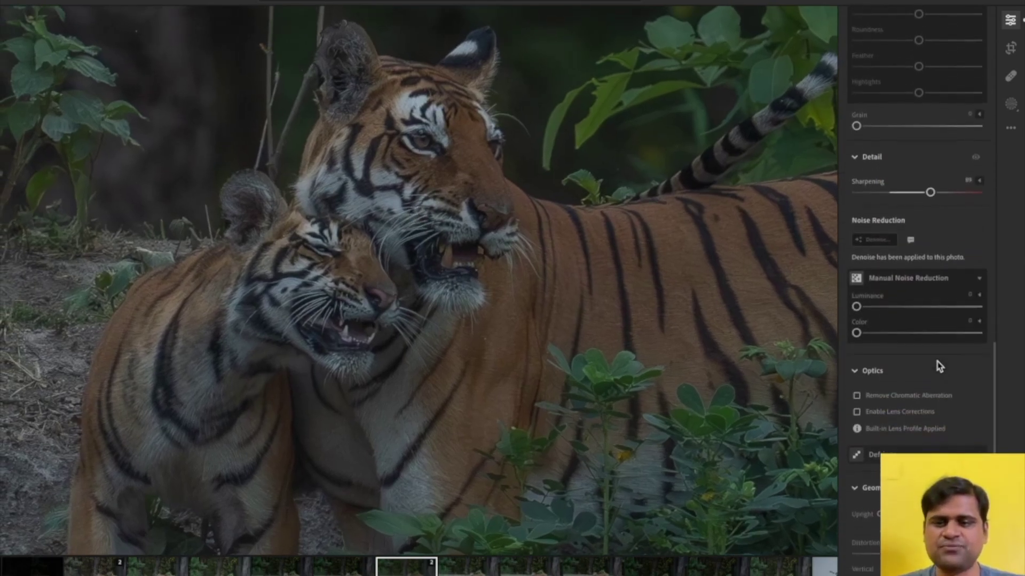
pyautogui.scroll(8, 890, 372)
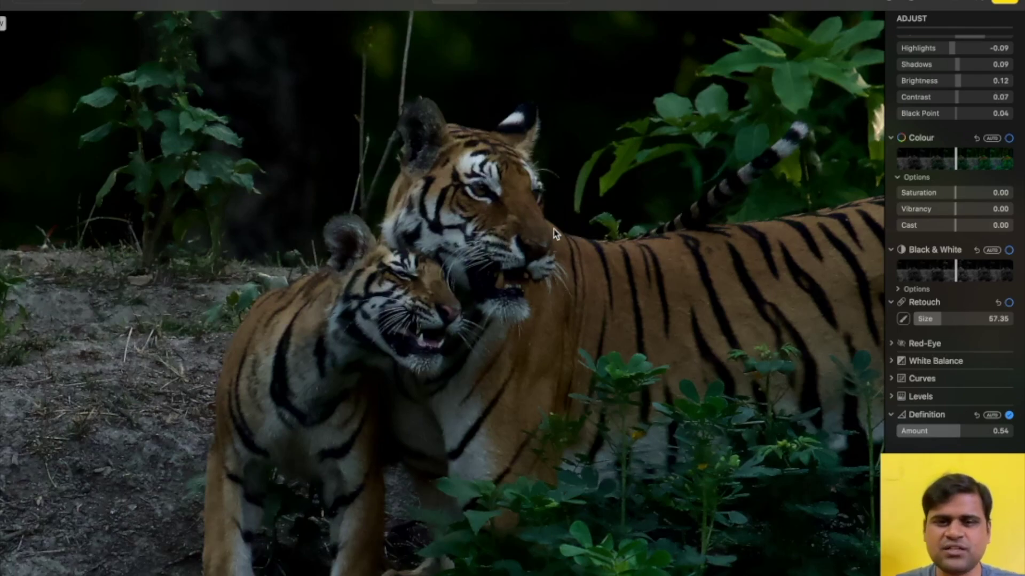
# Compare the tigers in Apple Photos, in Topaz Photo AI at 100%, and in Lightroom in a wider view.
pyautogui.scroll(5, 508, 232)
pyautogui.scroll(-3, 508, 231)
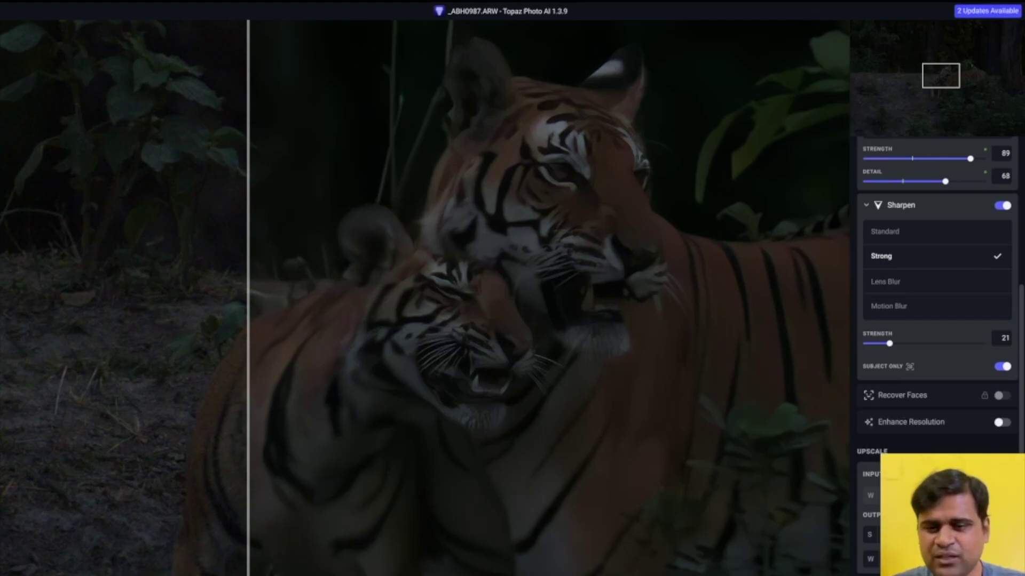
pyautogui.click(815, 570)
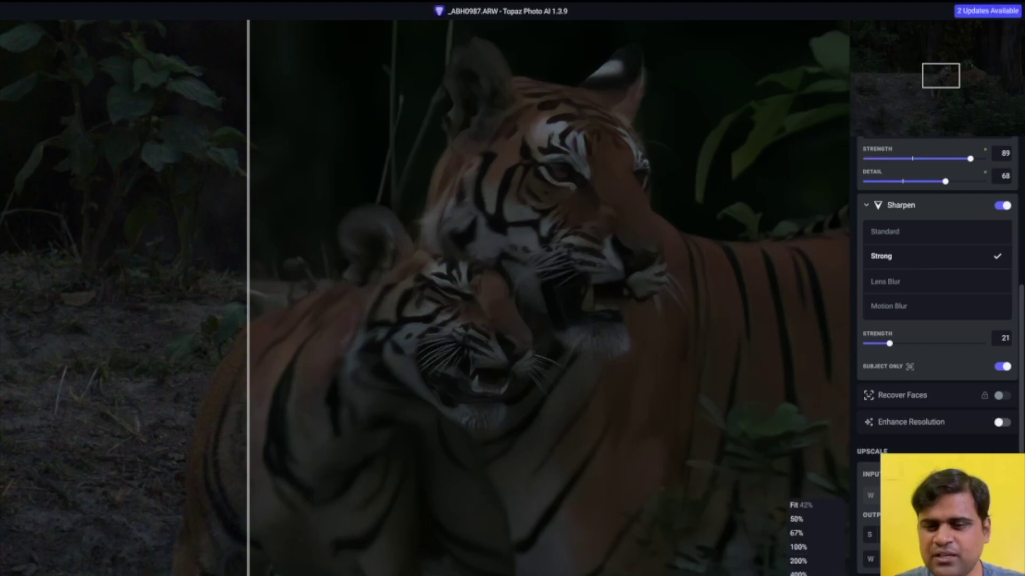
pyautogui.click(813, 550)
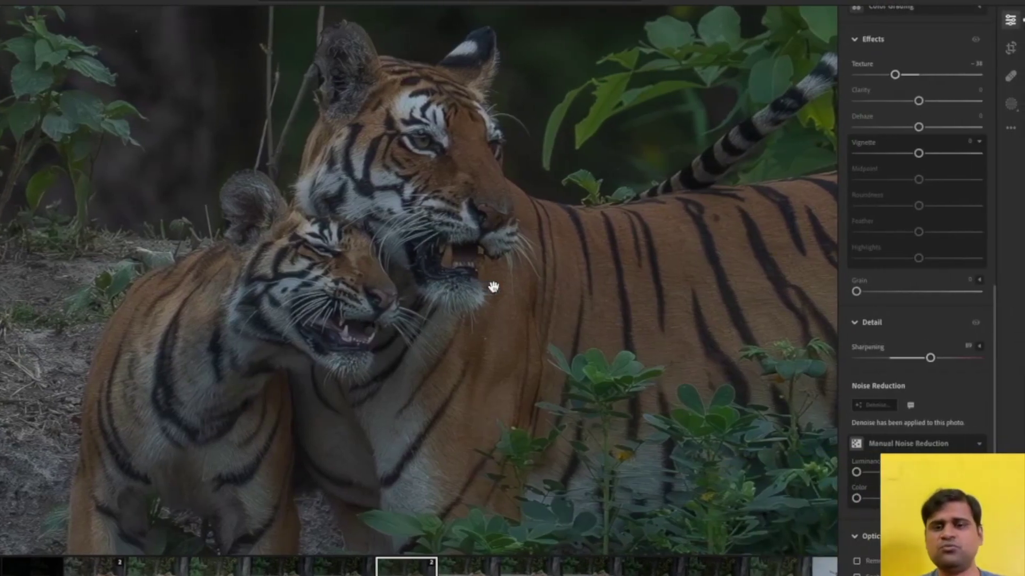
pyautogui.click(493, 288)
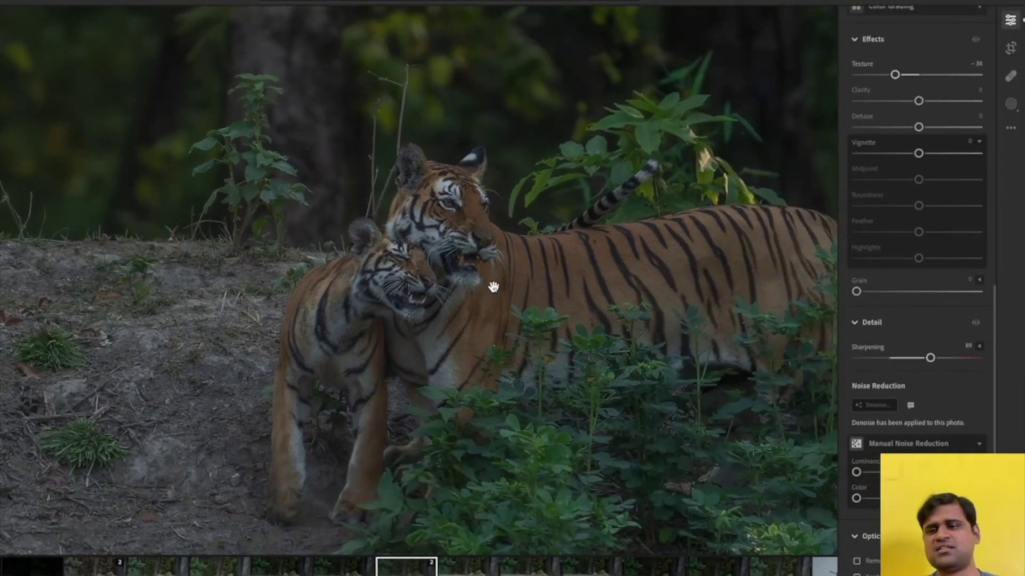